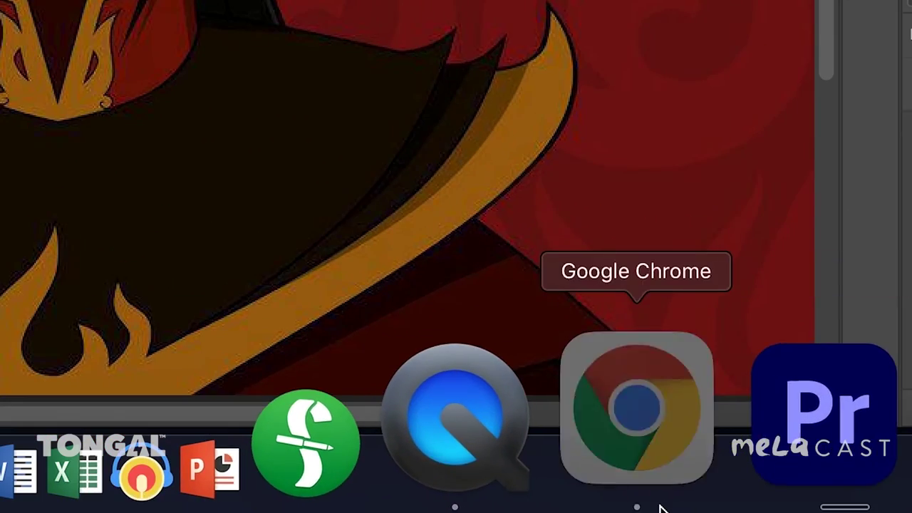
- Switch to Google Chrome to view the Princess Azula wallpaper image, and minimise the browser window
left_click(659, 506)
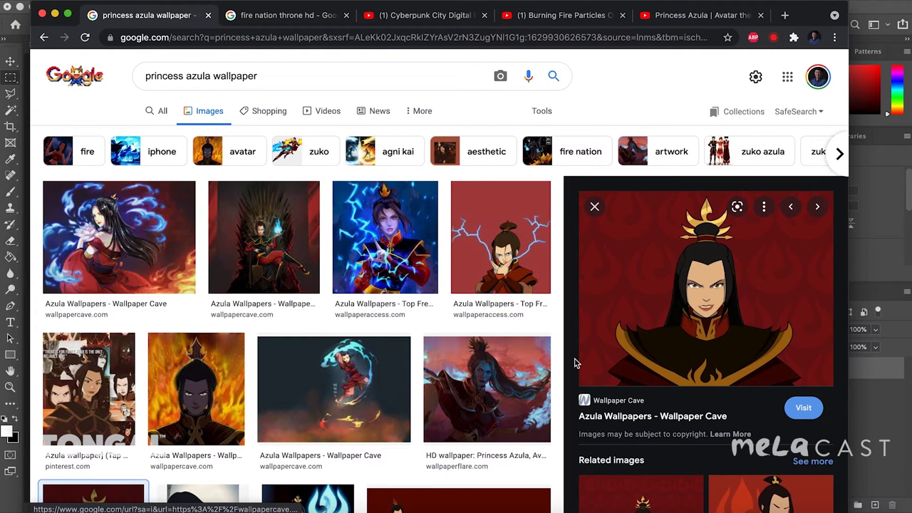
left_click(56, 15)
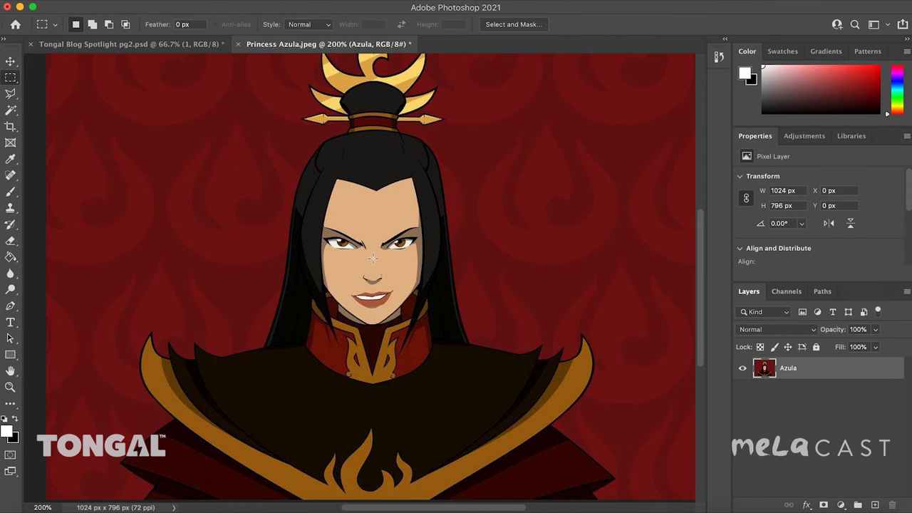
- Apply the Reduce Noise filter to the Azula layer with strength 10, preserve details 10%, reduce color noise 45% and sharpen details 20%
key("z")
left_click_drag(372, 254, 373, 259)
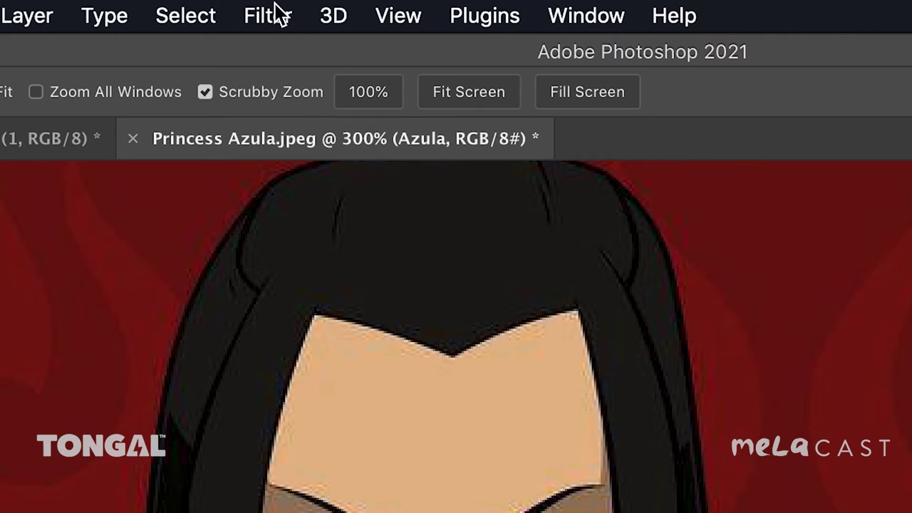
left_click(295, 0)
mouse_move(357, 500)
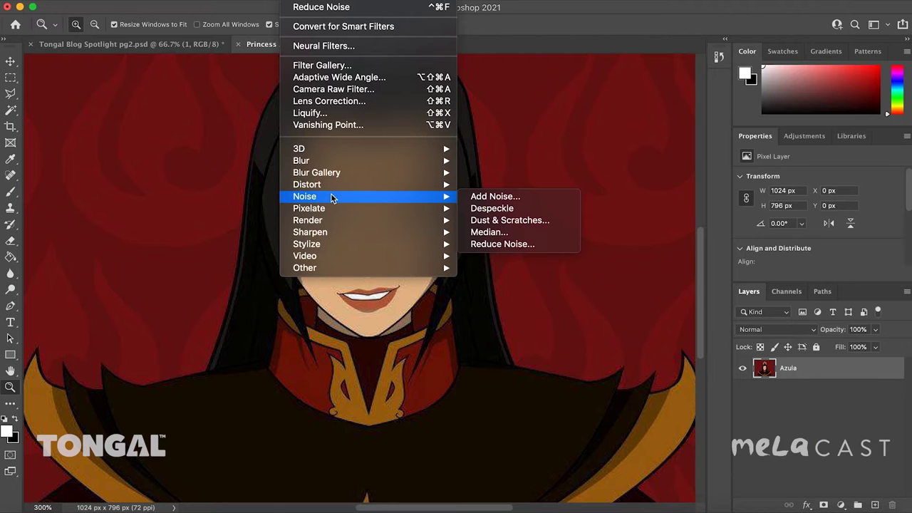
left_click(481, 246)
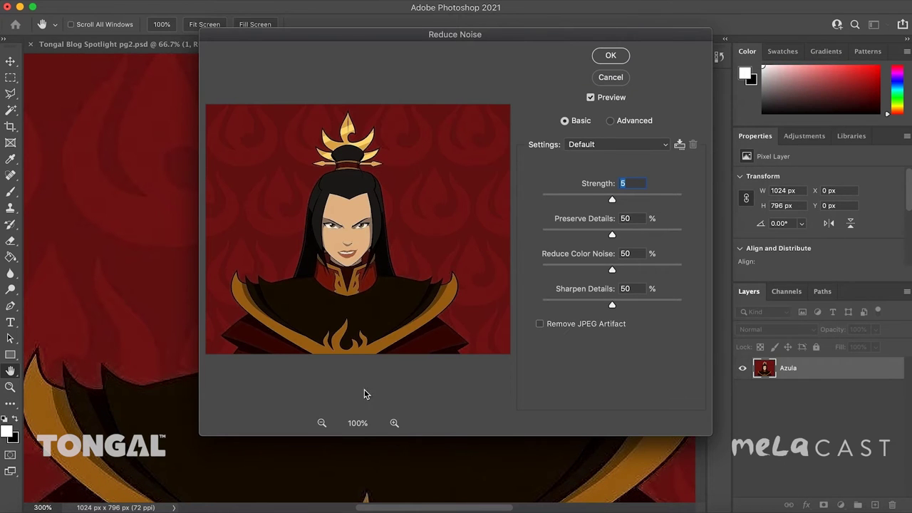
left_click(394, 424)
left_click(394, 423)
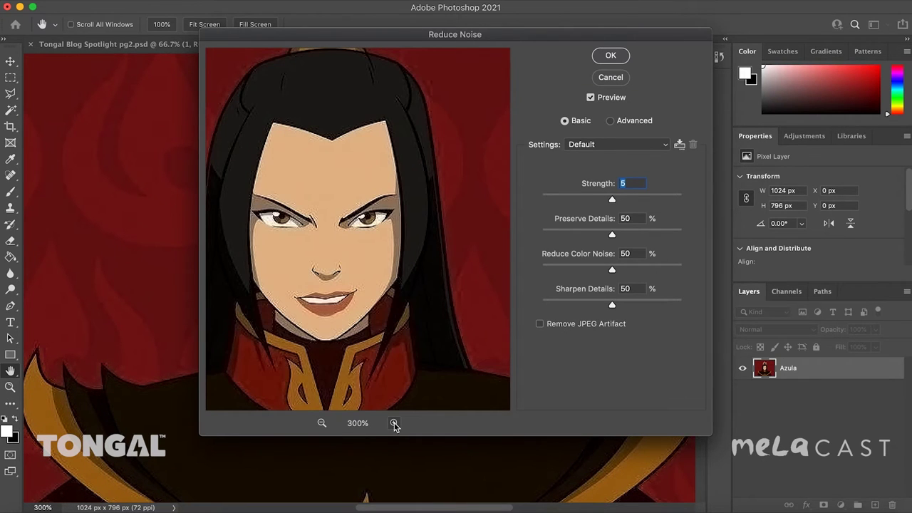
left_click_drag(349, 199, 394, 235)
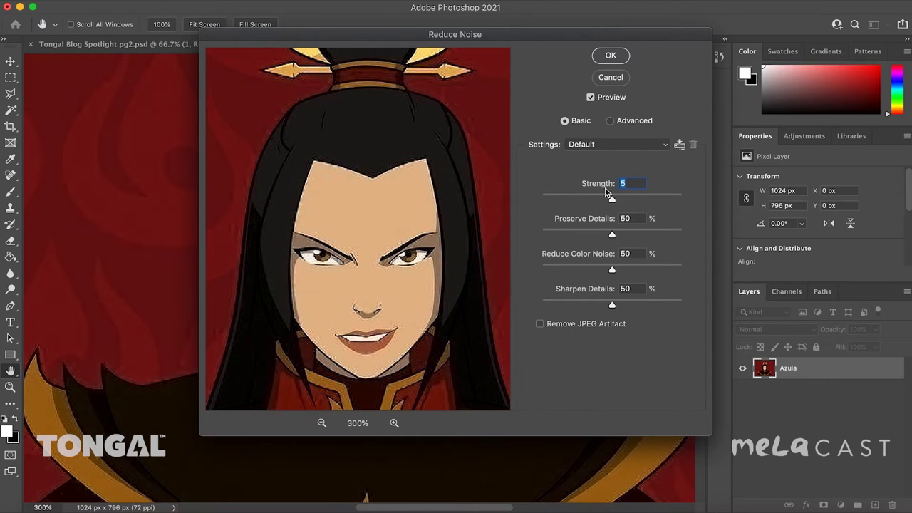
left_click_drag(612, 201, 682, 198)
left_click_drag(612, 235, 557, 239)
left_click_drag(612, 271, 605, 272)
left_click_drag(612, 306, 570, 307)
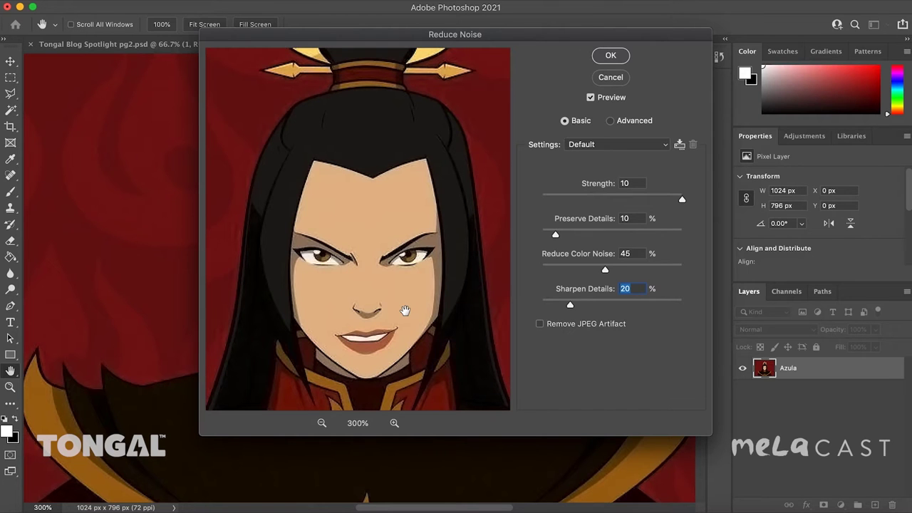
left_click(610, 56)
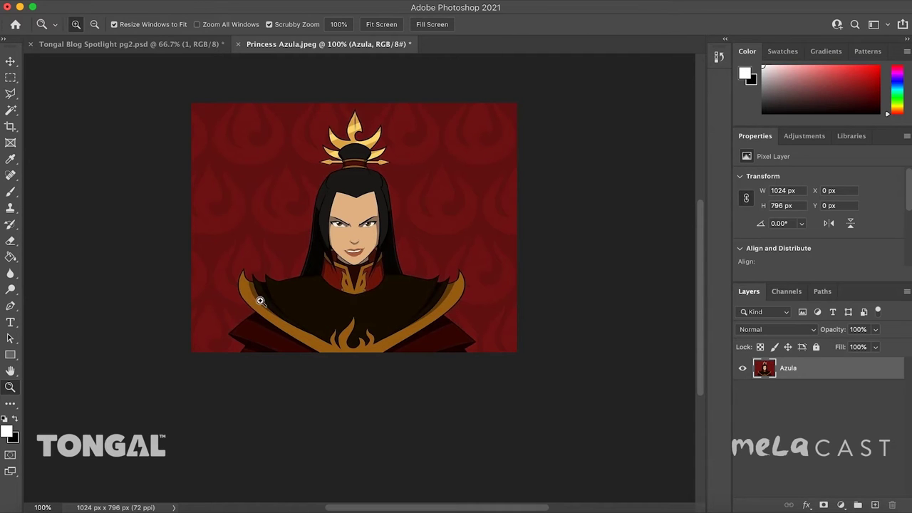
- Select the red background around the character with the Magic Wand at a tolerance of 50
left_click(11, 112)
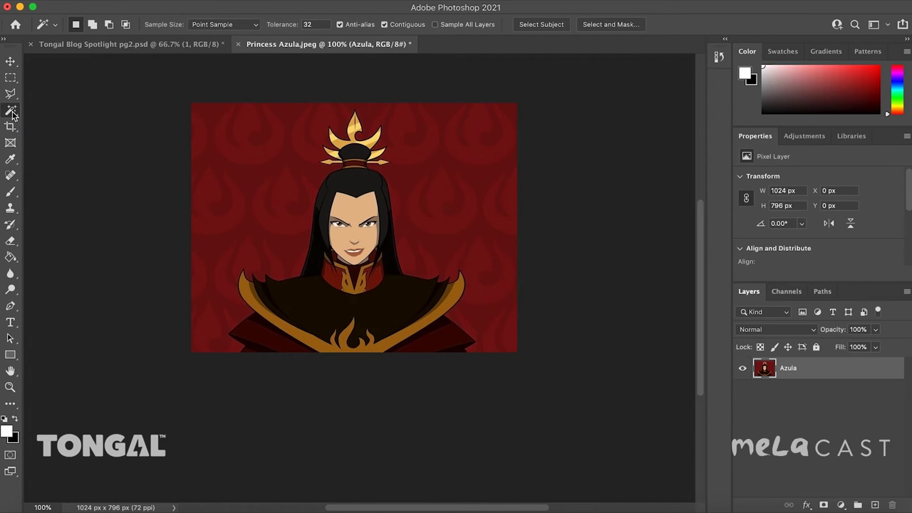
left_click(285, 194)
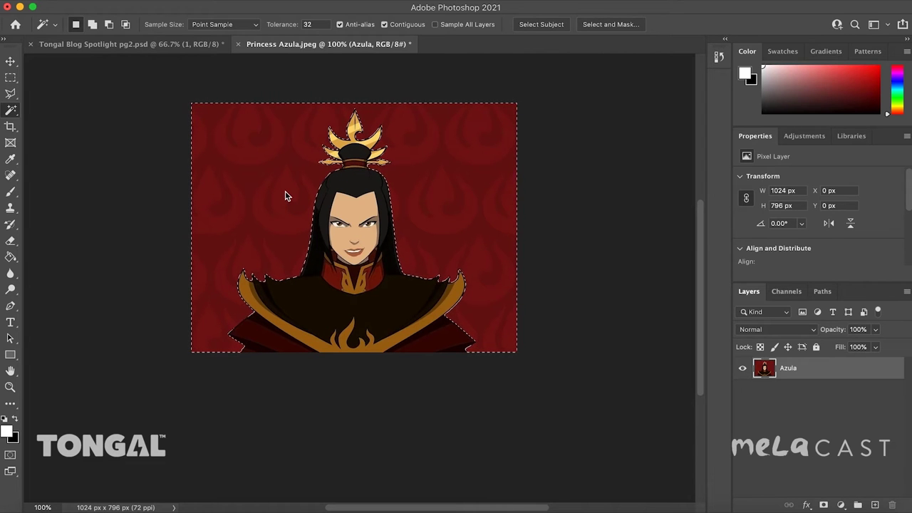
key("z")
left_click(360, 133)
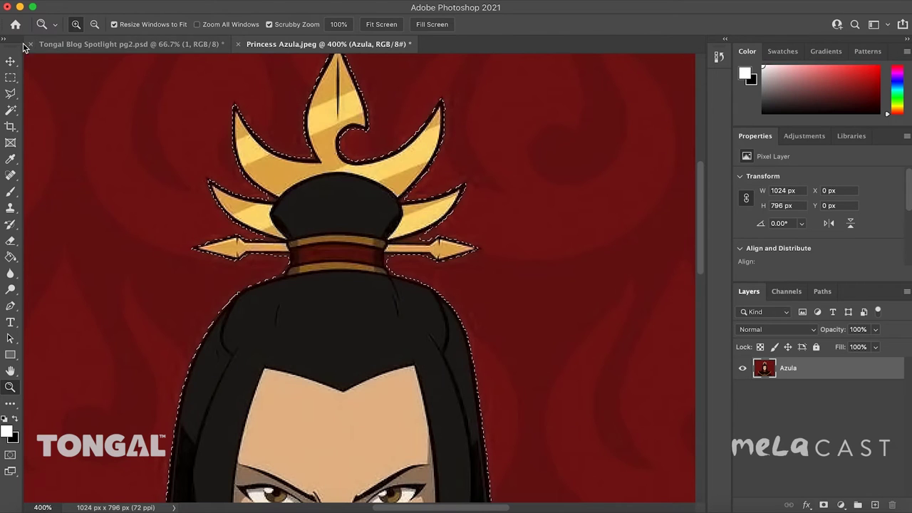
left_click(11, 109)
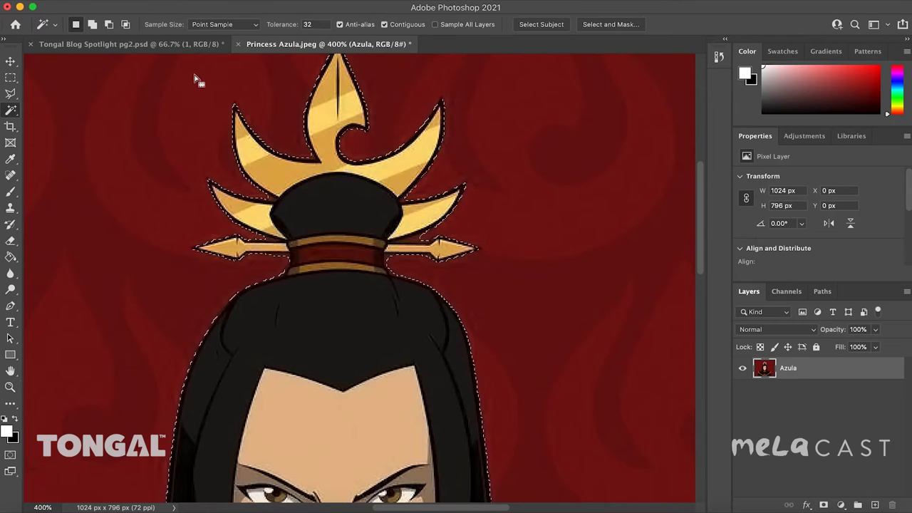
left_click(322, 25)
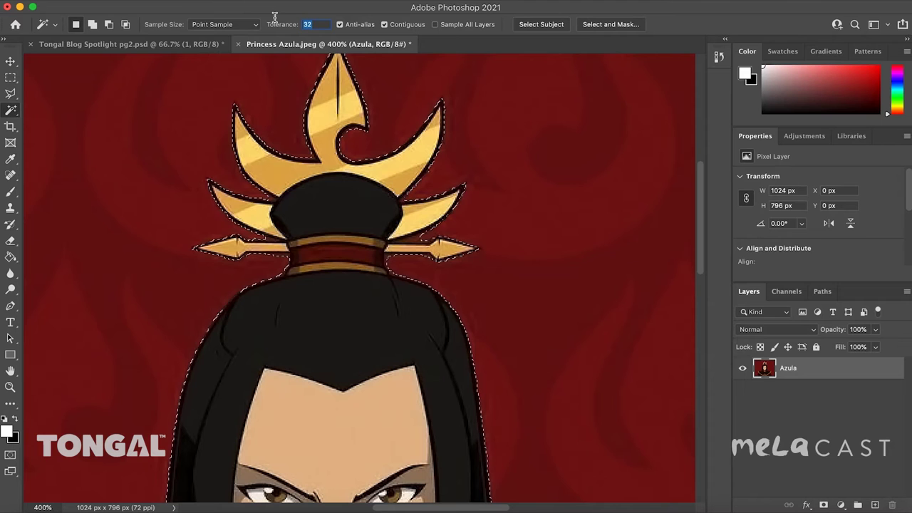
type("50")
key("Return")
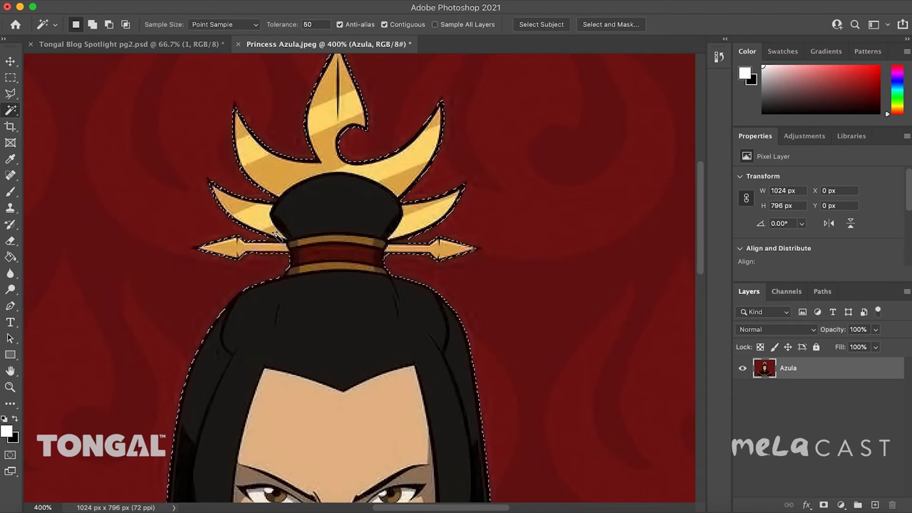
- Try deleting the selected red background without refining the selection edge
left_click(11, 77)
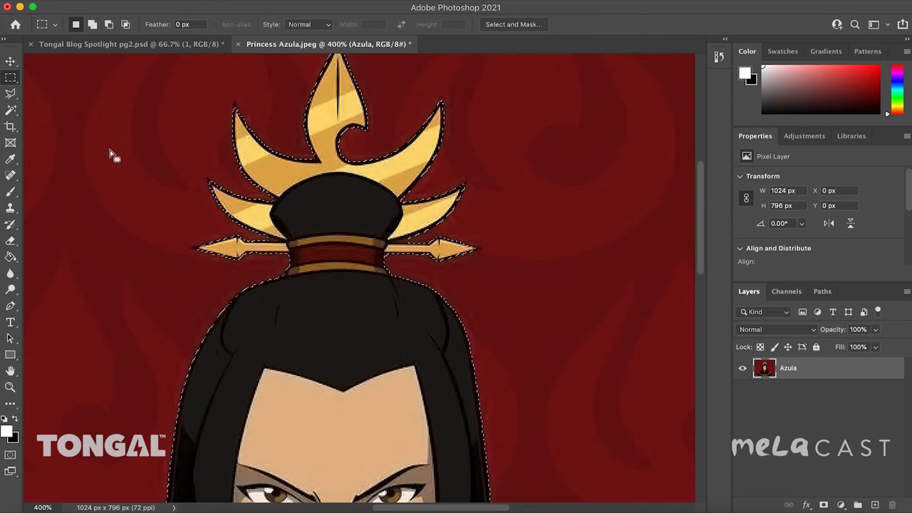
key("Delete")
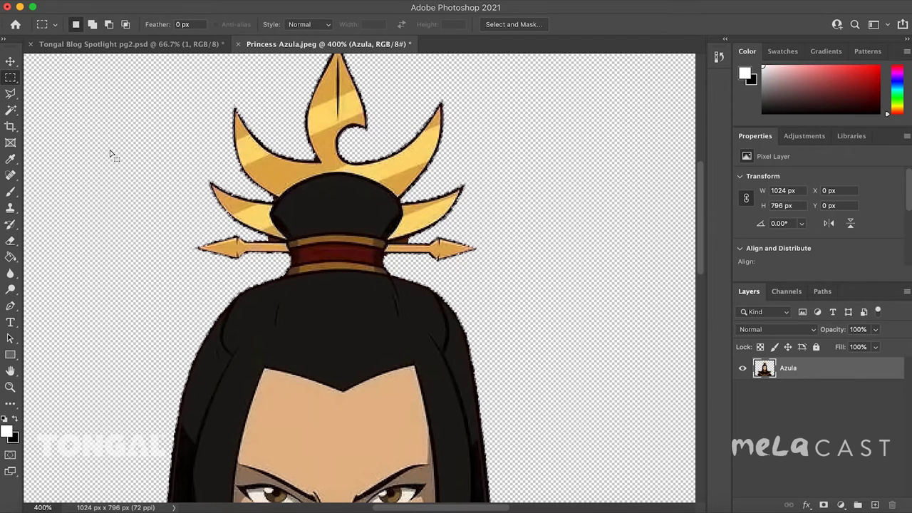
key("super+z")
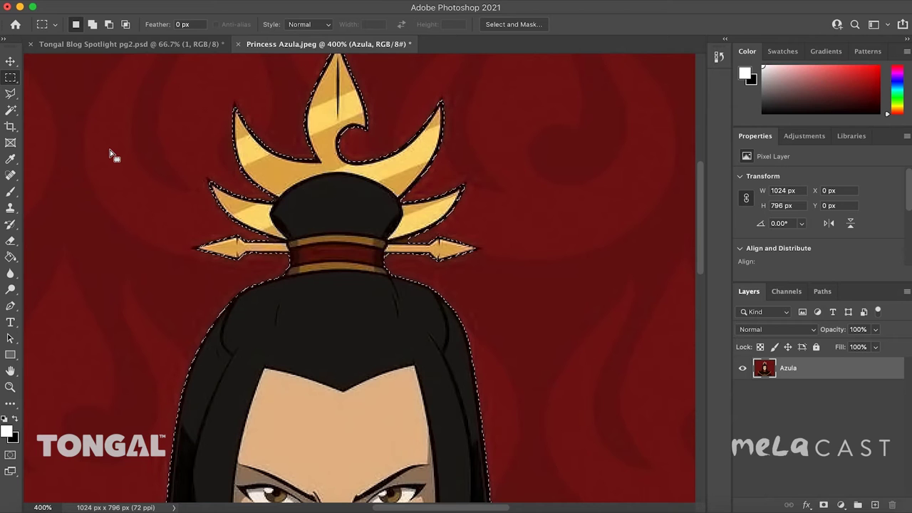
- Refine the background selection in Select and Mask with smooth 2, feather 0.2 px and the edge shifted outward
key("z")
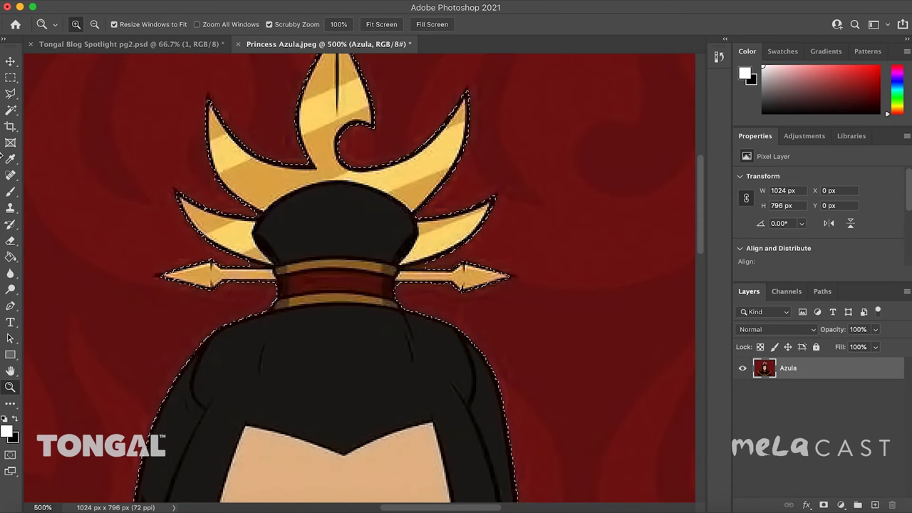
left_click(11, 111)
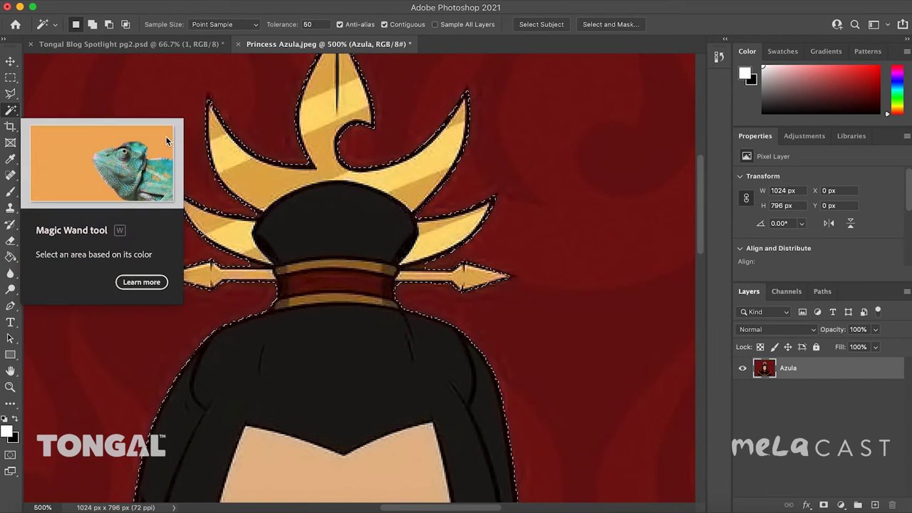
left_click(599, 26)
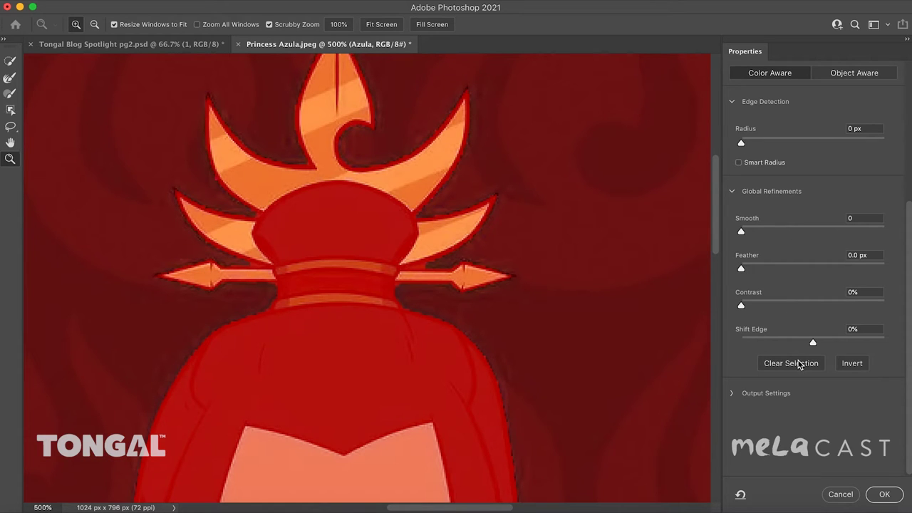
left_click(868, 218)
type("2")
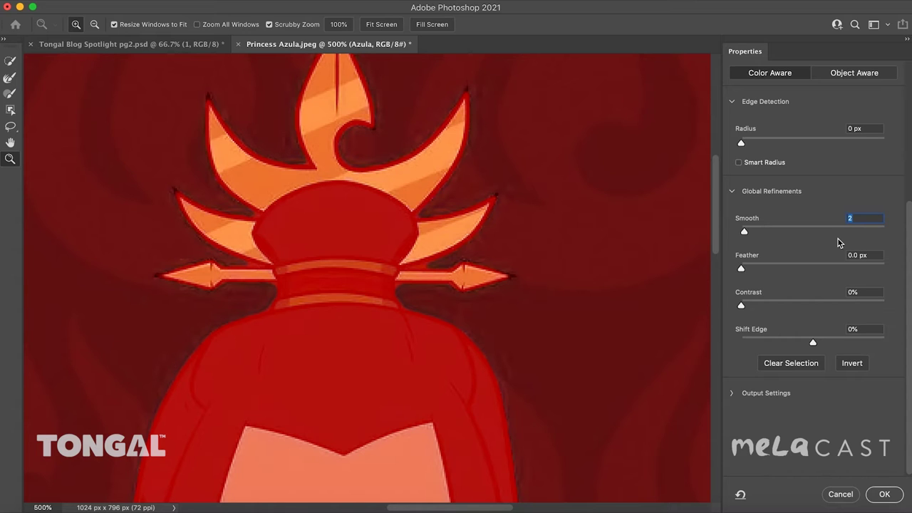
left_click(858, 256)
type("0.2")
key("Return")
left_click_drag(813, 342, 832, 346)
left_click(887, 497)
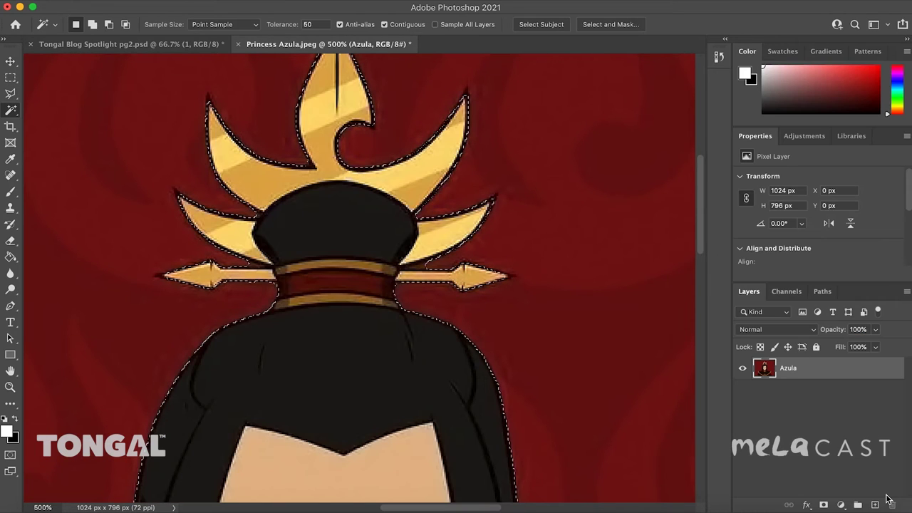
- Delete the red background from the Azula layer and clear the selection
left_click(11, 77)
key("ctrl+shift+i")
key("Delete")
key("ctrl+d")
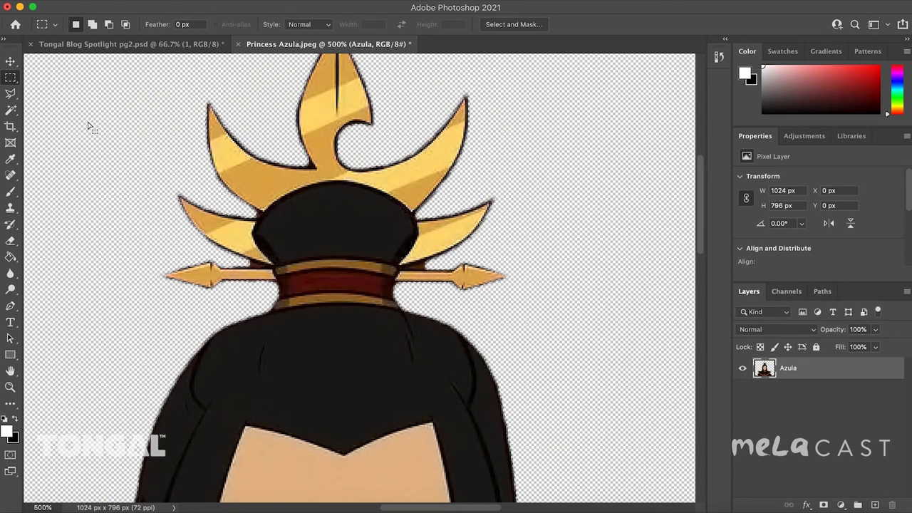
- Remove the leftover brown background patches between the crown and the hairpin using the Polygonal Lasso
scroll(192, 212, "down", 2)
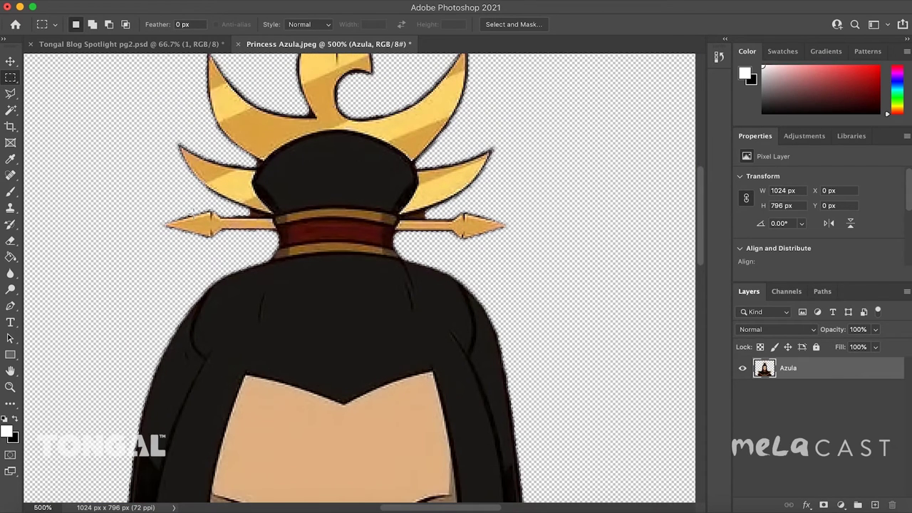
scroll(194, 213, "down", 5)
scroll(193, 213, "down", 10)
scroll(193, 213, "left", 6)
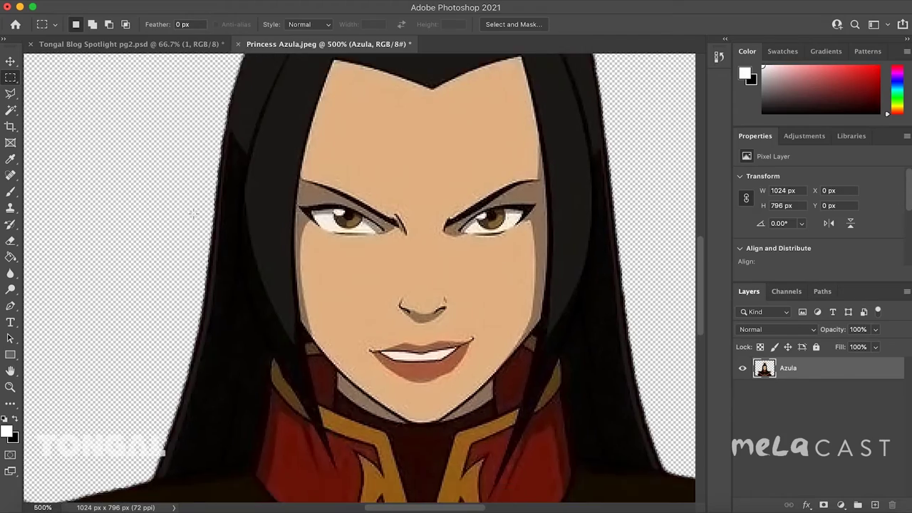
scroll(194, 213, "up", 12)
scroll(193, 213, "right", 6)
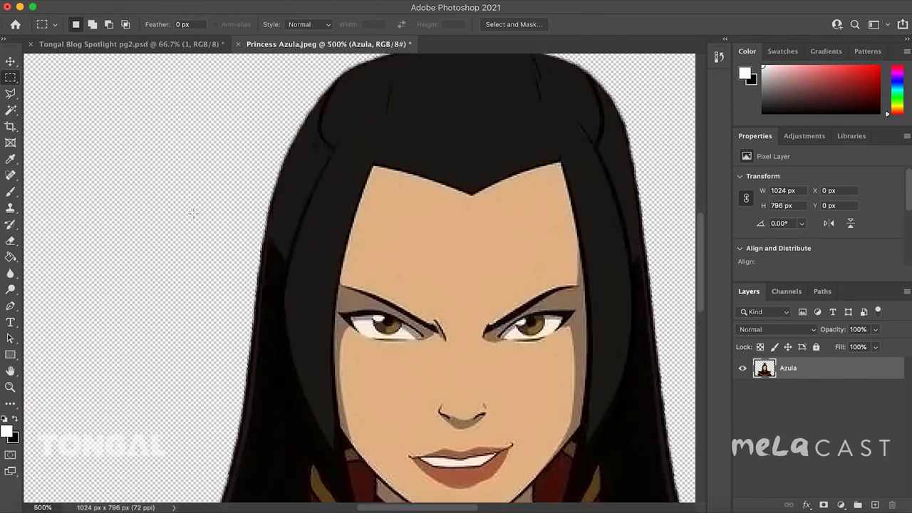
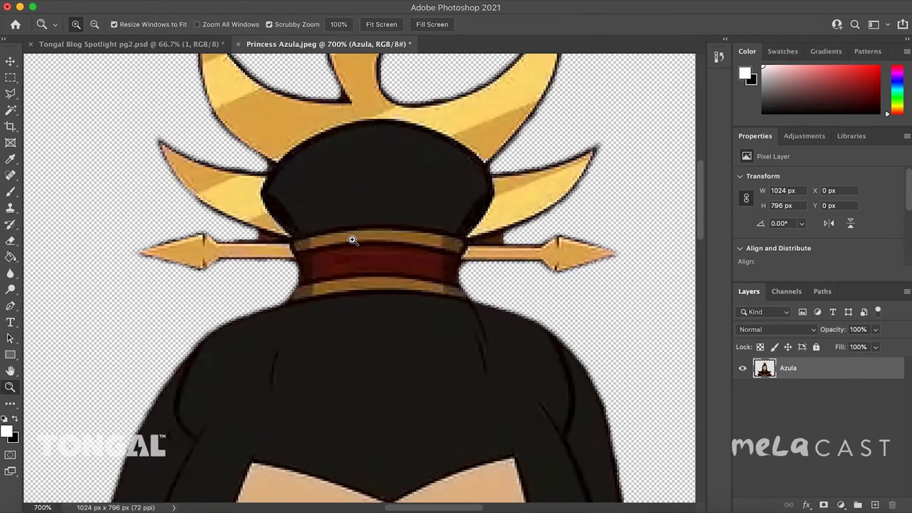
left_click(10, 94)
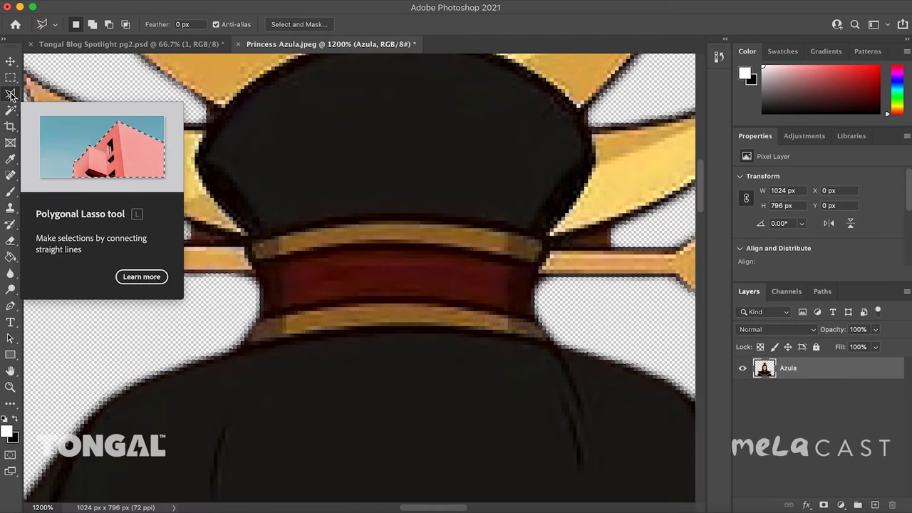
key("super+minus")
key("super+minus")
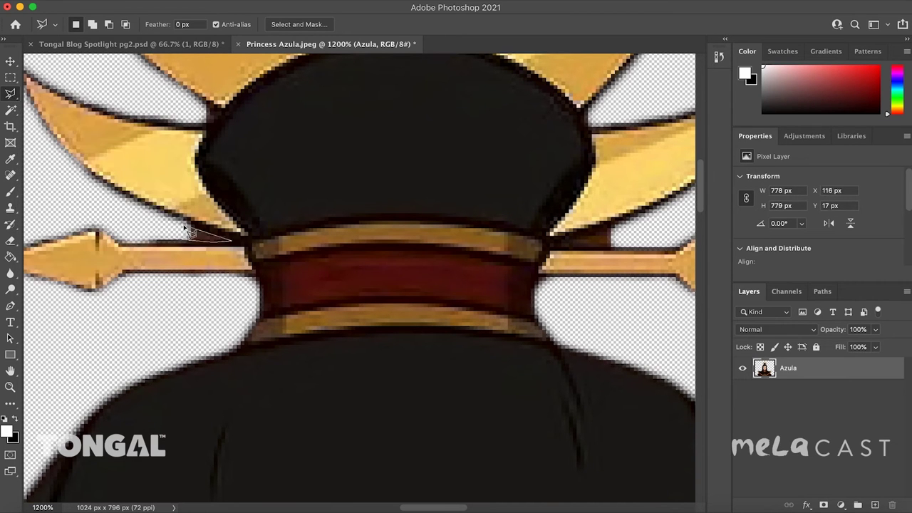
key("z")
key("super+minus")
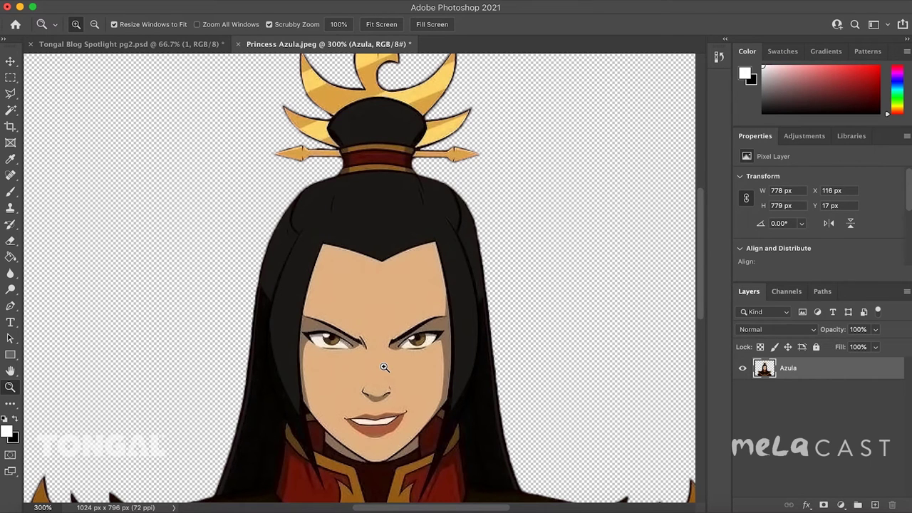
- Choose the Blur tool for the character's face and set its brush size to 2 px
left_click_drag(378, 392, 378, 392)
scroll(302, 381, "down", 3)
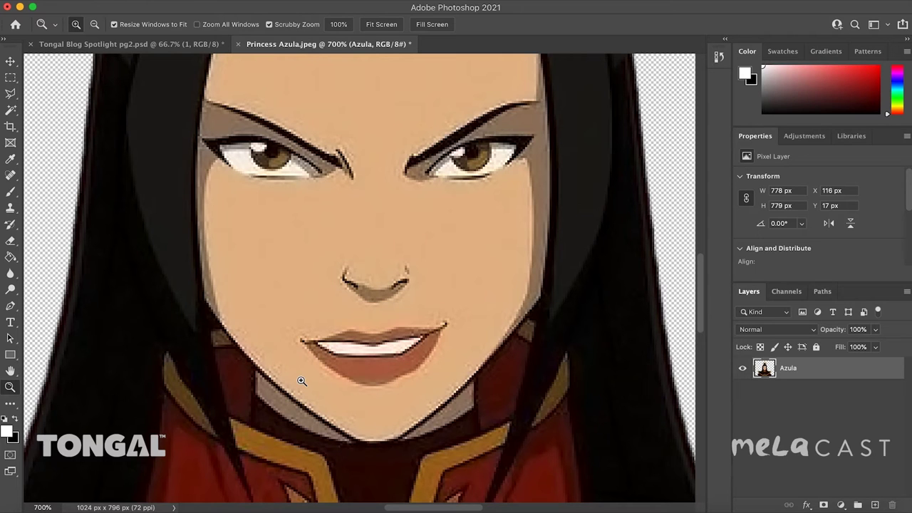
left_click(12, 276)
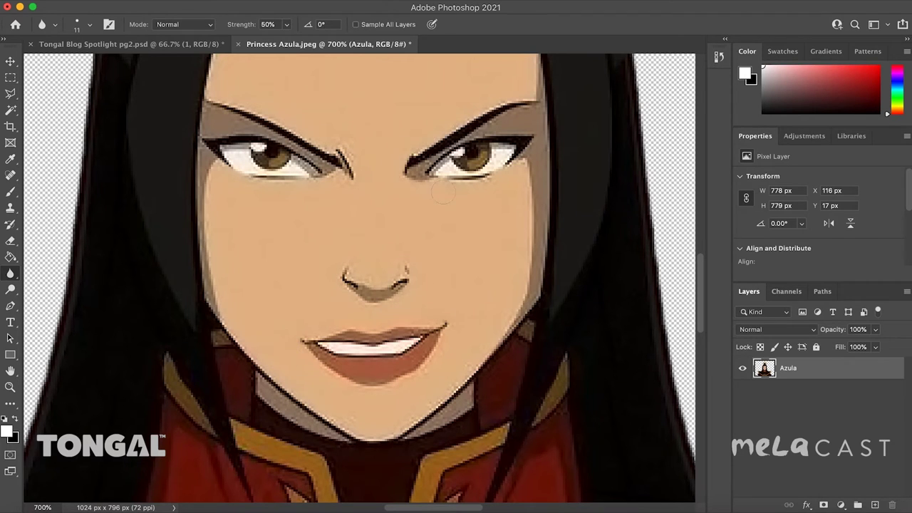
scroll(202, 178, "up", 5)
scroll(202, 178, "down", 5)
left_click(89, 24)
left_click_drag(43, 52, 18, 51)
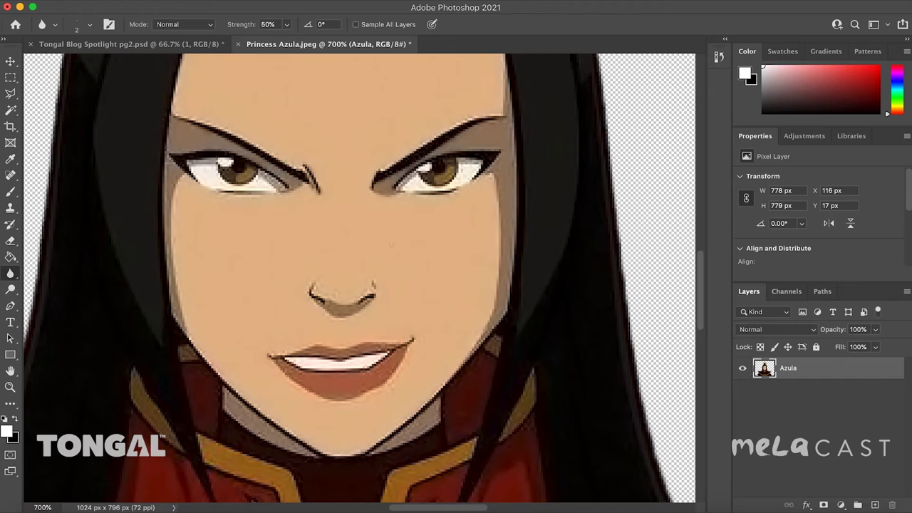
- Sample the skin tone from the character's cheek and choose the Brush tool for retouching the area around the nose
left_click(10, 161)
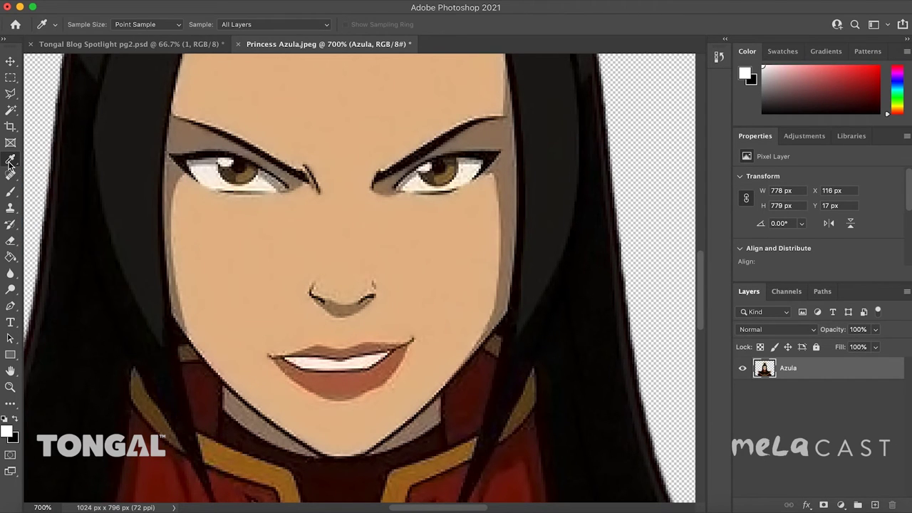
left_click(342, 252)
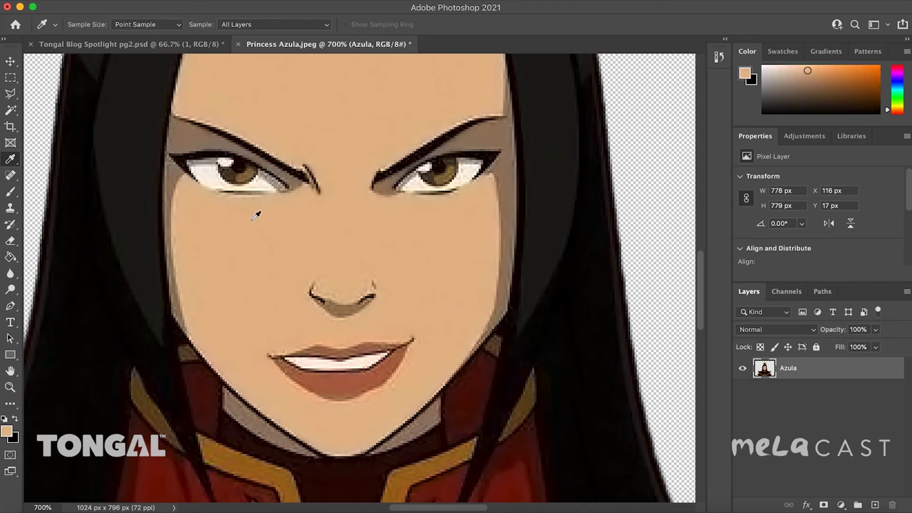
left_click(10, 198)
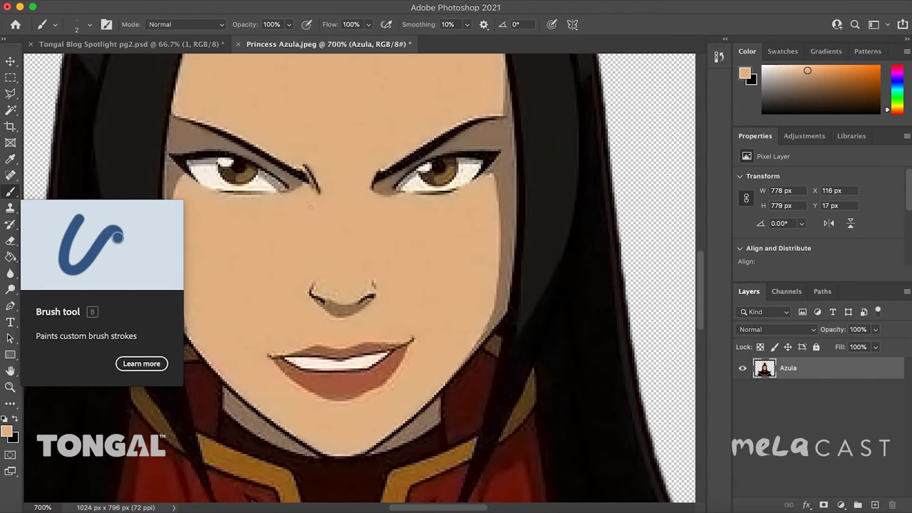
key("z")
left_click_drag(335, 300, 340, 302)
left_click(340, 302, "alt")
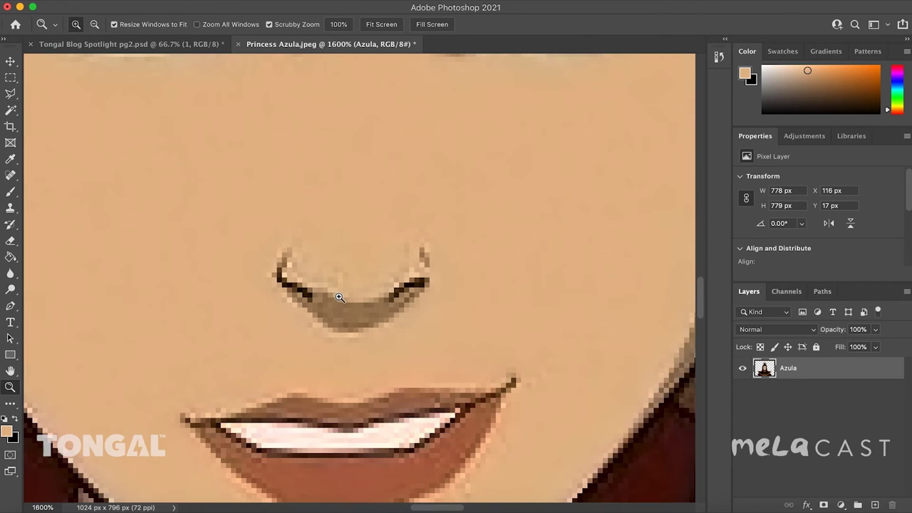
left_click(11, 191)
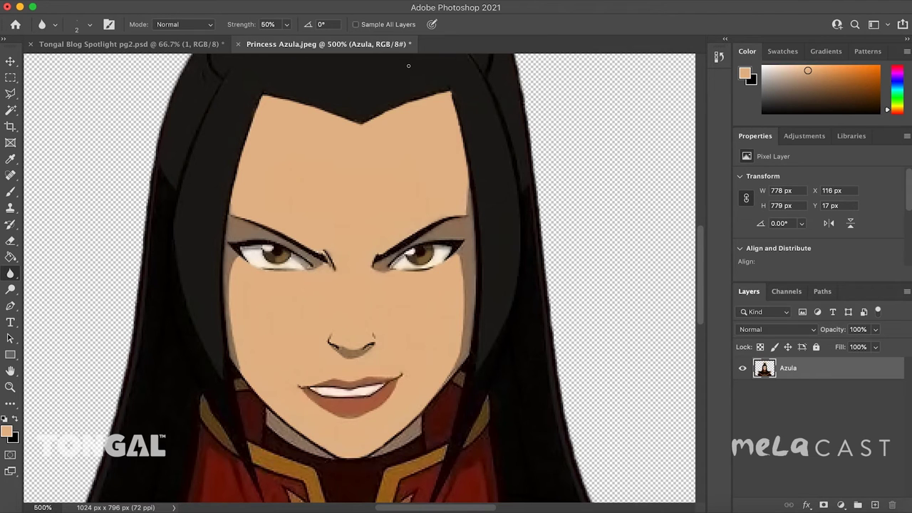
- Export the character cutout as a PNG named Princess Azula Cutout into the Melacast Tutorial folder
scroll(408, 66, "down", 8)
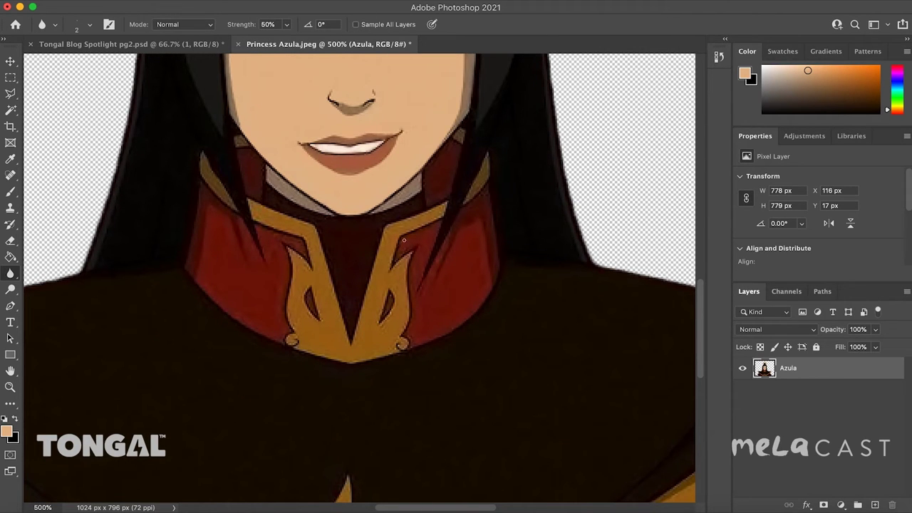
scroll(404, 240, "up", 8)
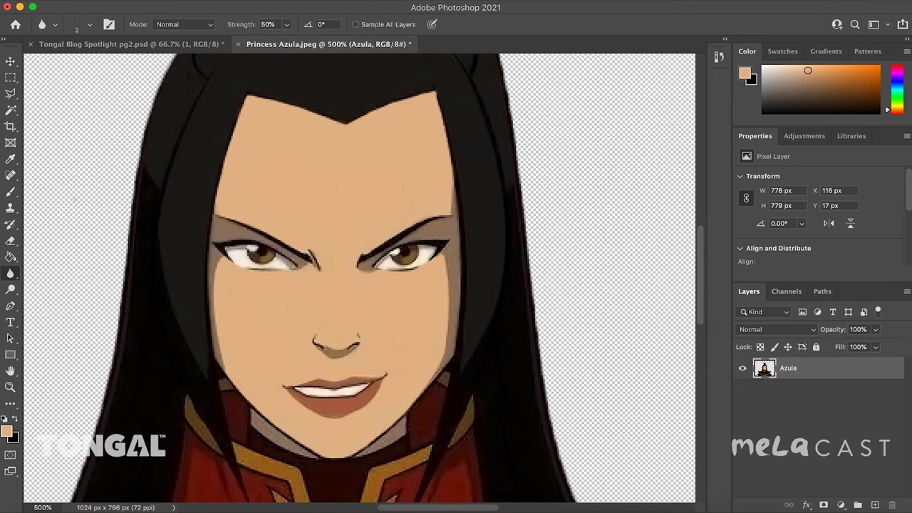
key("z")
key("ctrl+minus")
key("ctrl+minus")
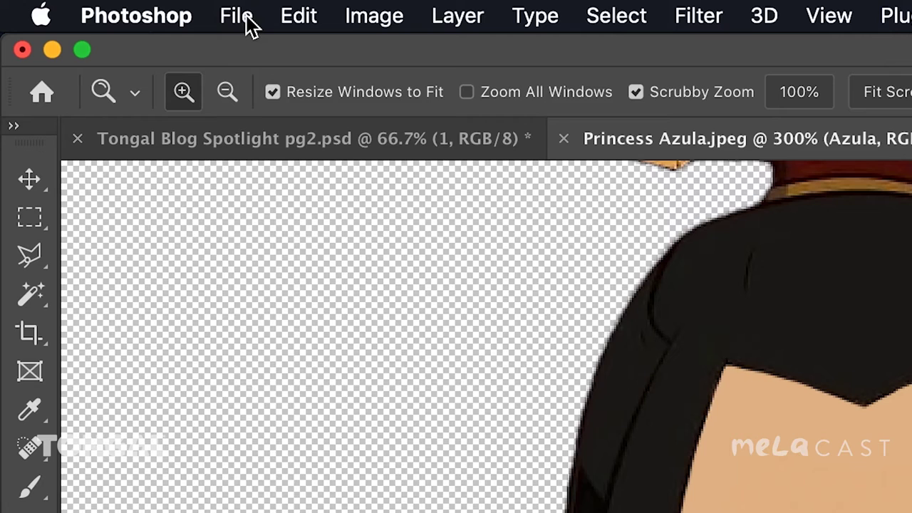
left_click(105, 0)
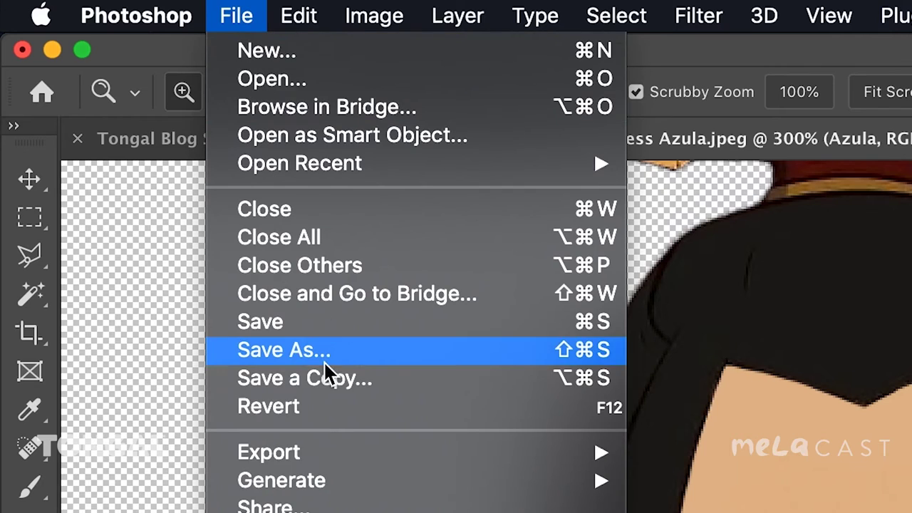
mouse_move(321, 458)
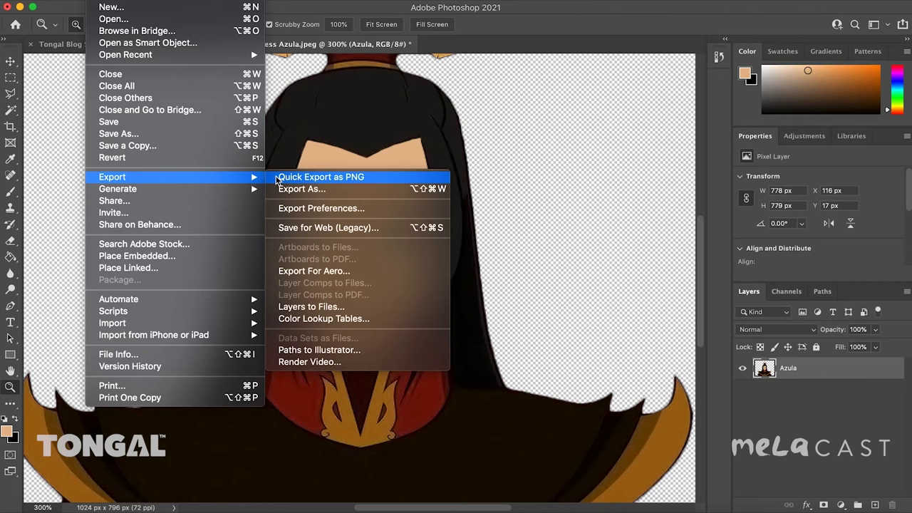
left_click(276, 177)
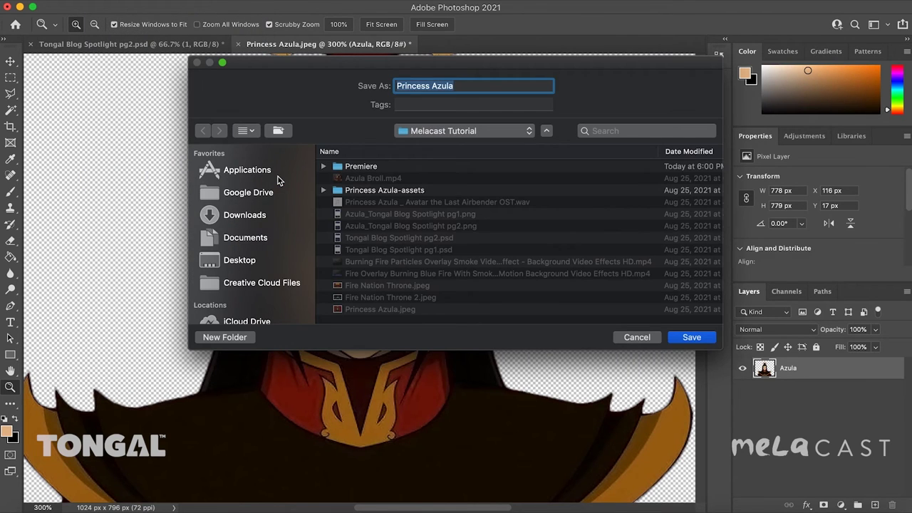
key("Right")
type("Cutout")
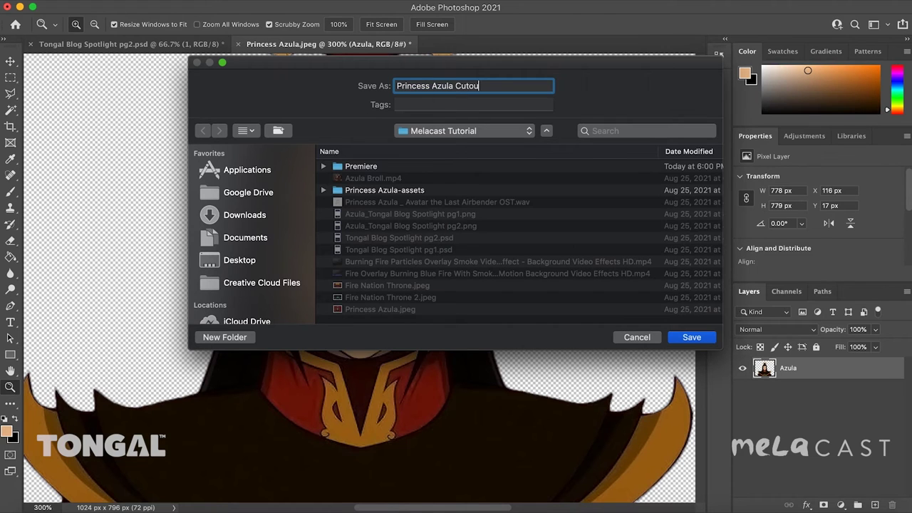
left_click(681, 339)
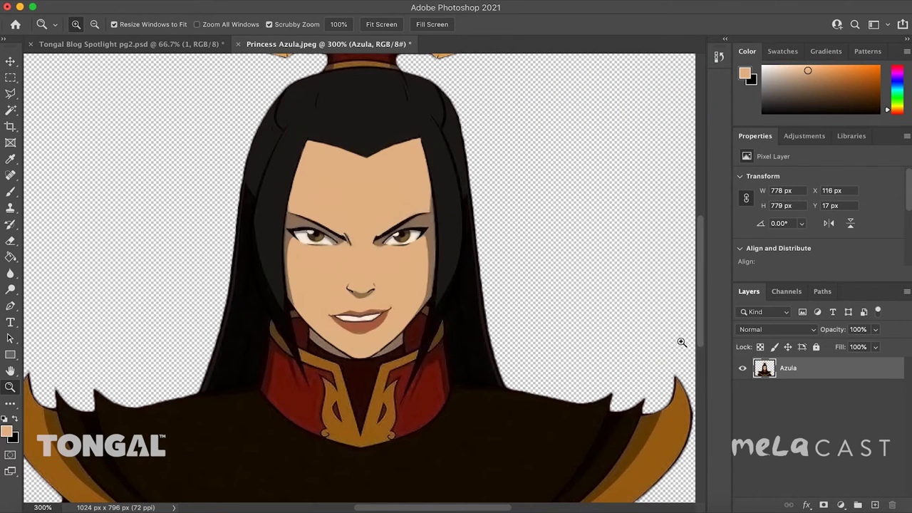
- Switch to After Effects and import Princess Azula Cutout.png into the project
mouse_move(685, 507)
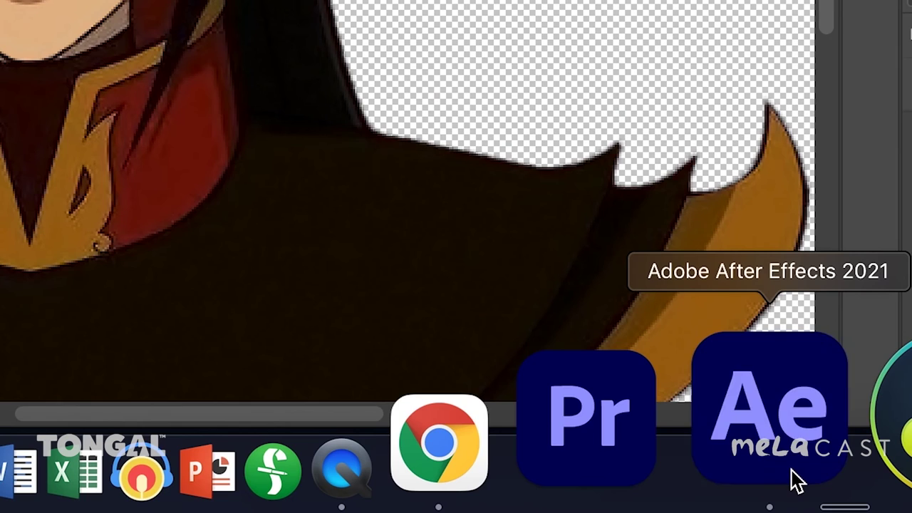
left_click(796, 483)
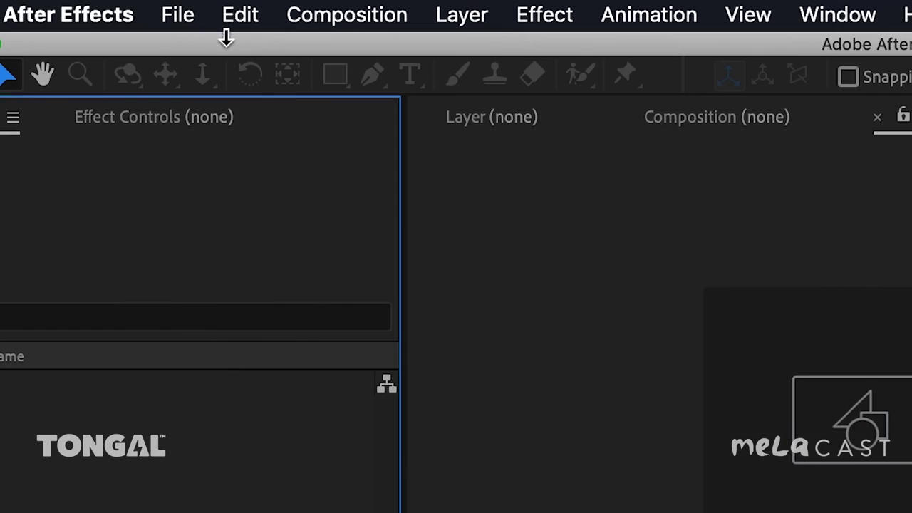
left_click(106, 0)
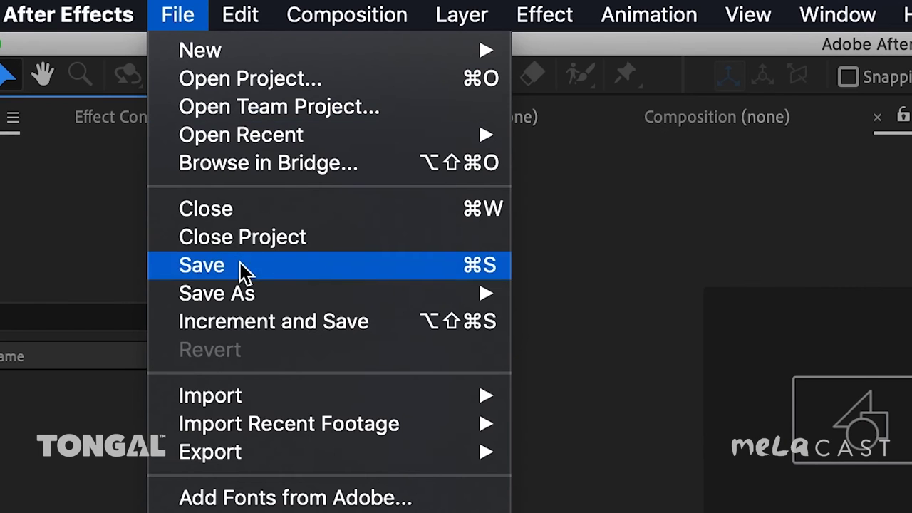
mouse_move(254, 395)
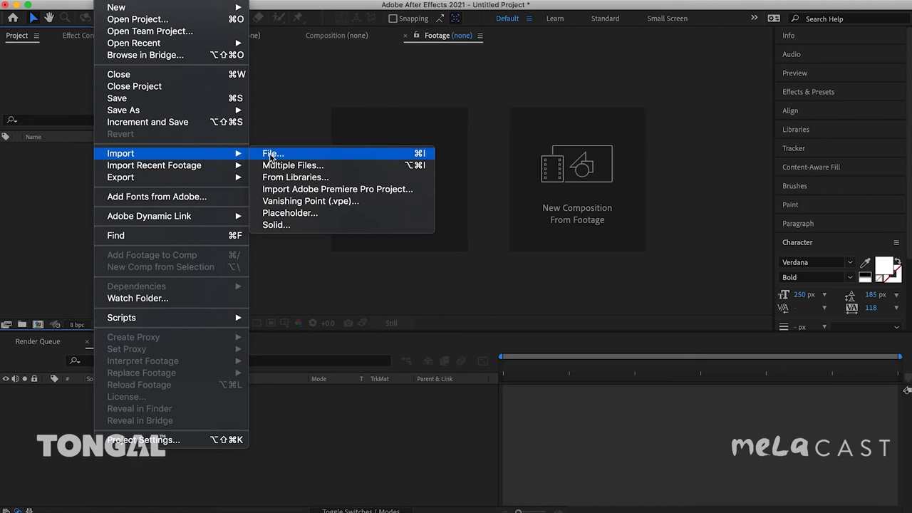
left_click(271, 154)
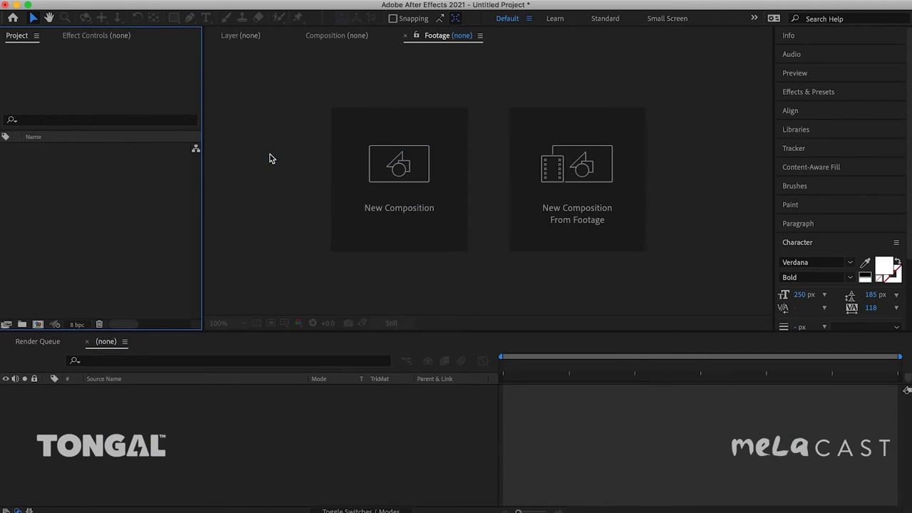
left_click(397, 76)
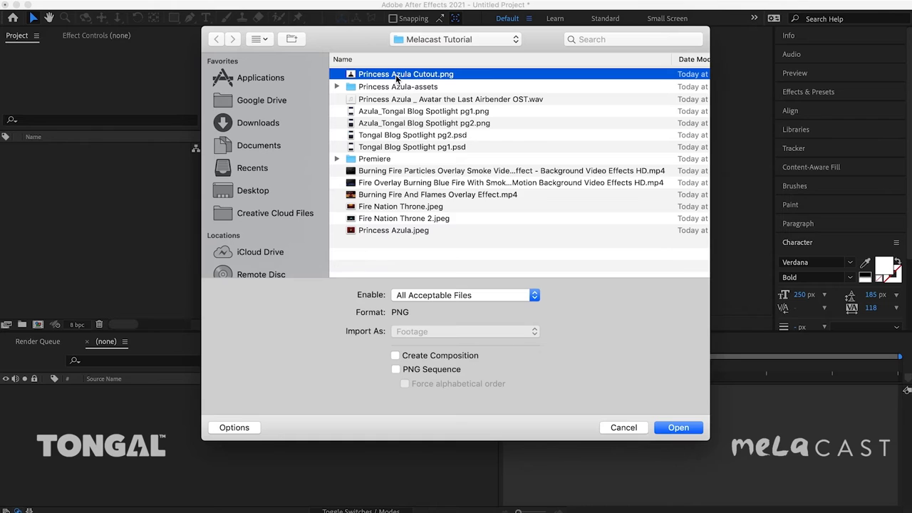
left_click(667, 427)
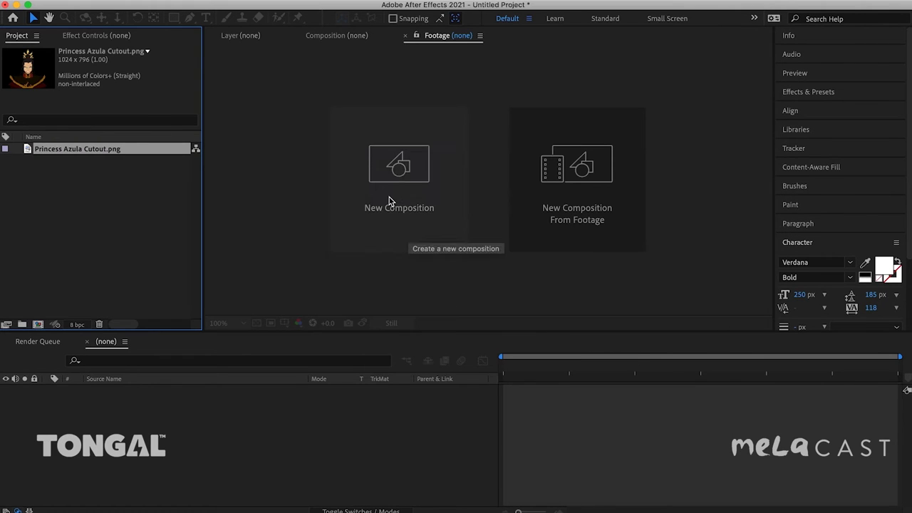
- View the Princess Azula Cutout.png footage at 100% with the transparency grid turned on
double_click(26, 152)
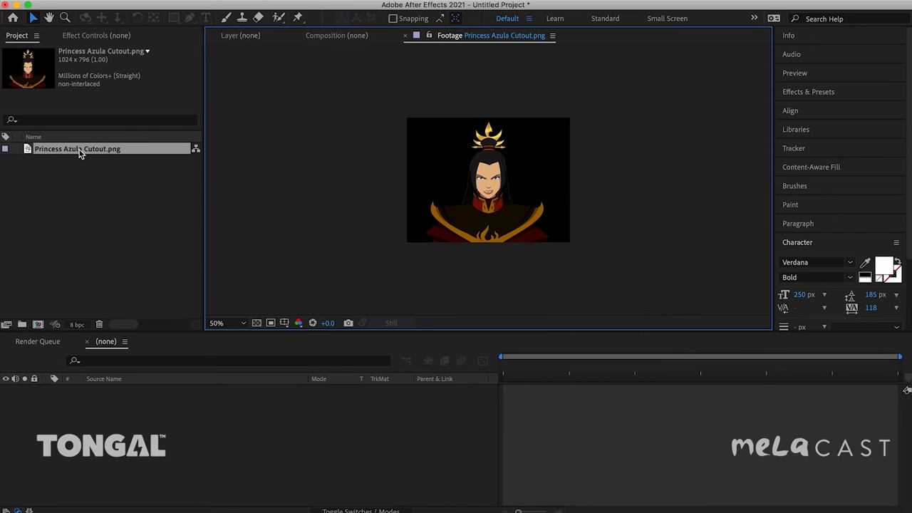
scroll(497, 188, "up", 1)
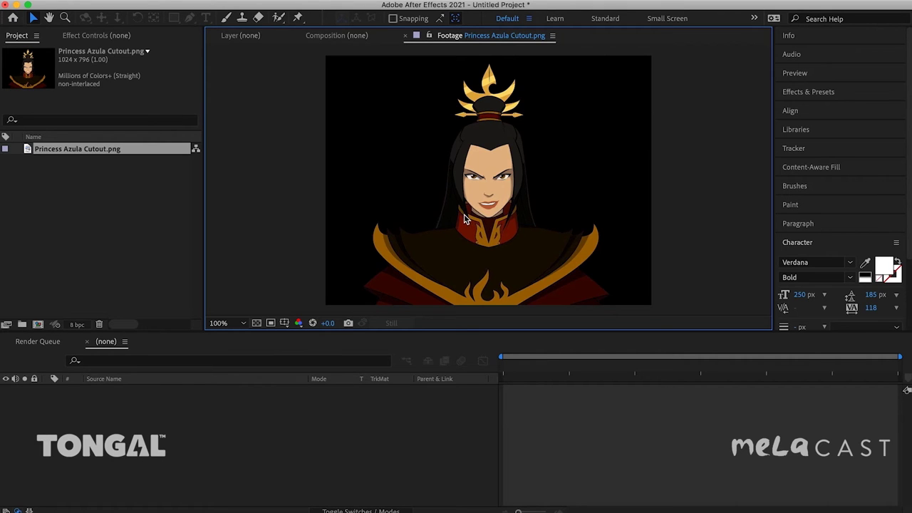
left_click(256, 323)
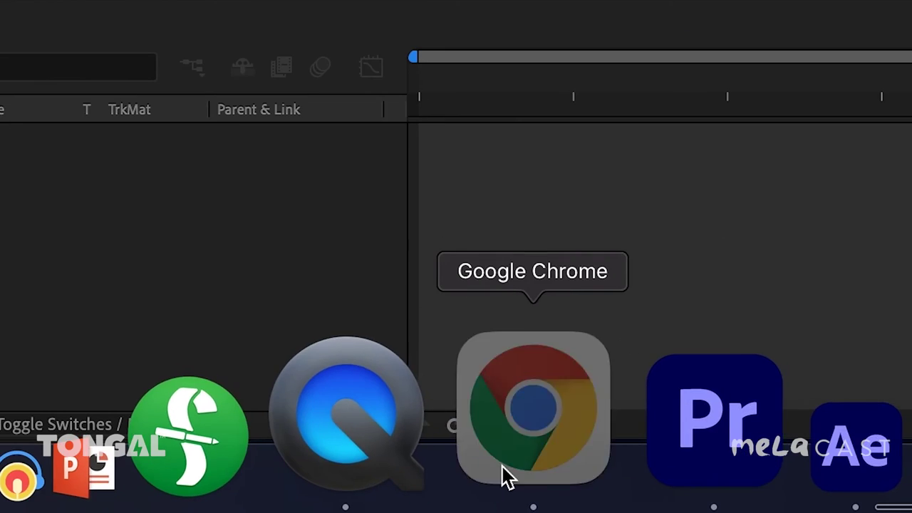
- Switch to Chrome and look at the blue Fire Lord's throne room image in the fire nation throne hd results
left_click(507, 476)
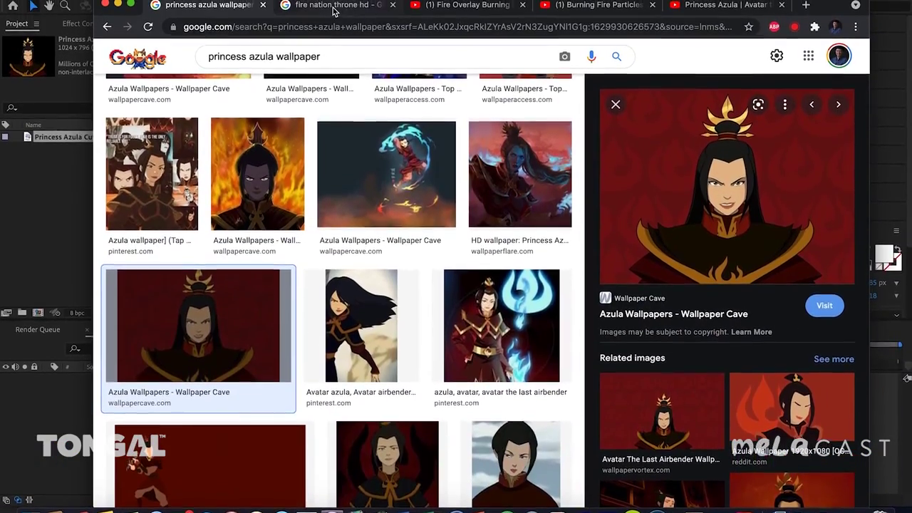
left_click(335, 8)
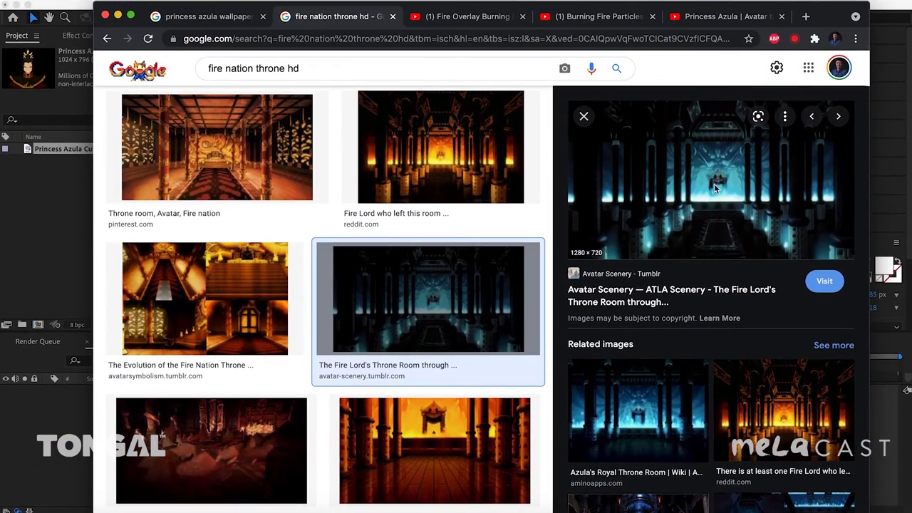
left_click(119, 16)
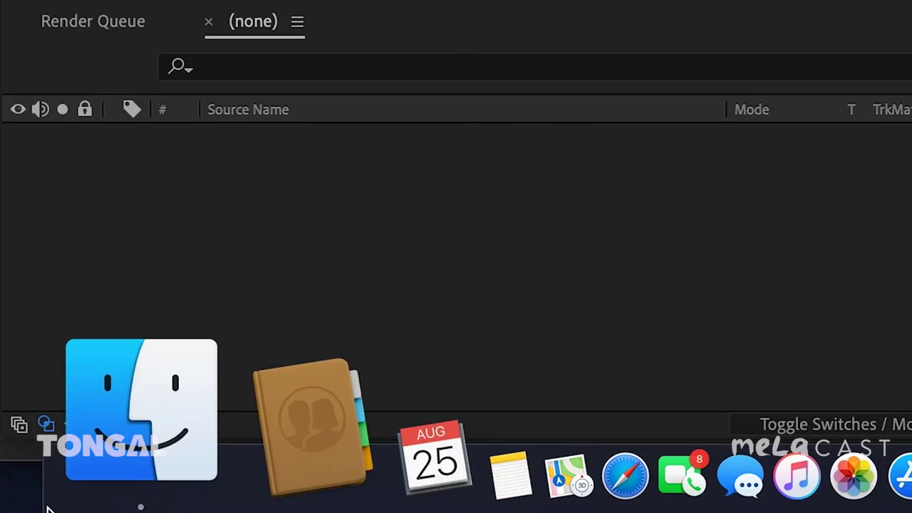
- Bring Fire Nation Throne 2.jpeg from the Melacast Tutorial folder in Finder into the After Effects project
left_click(81, 501)
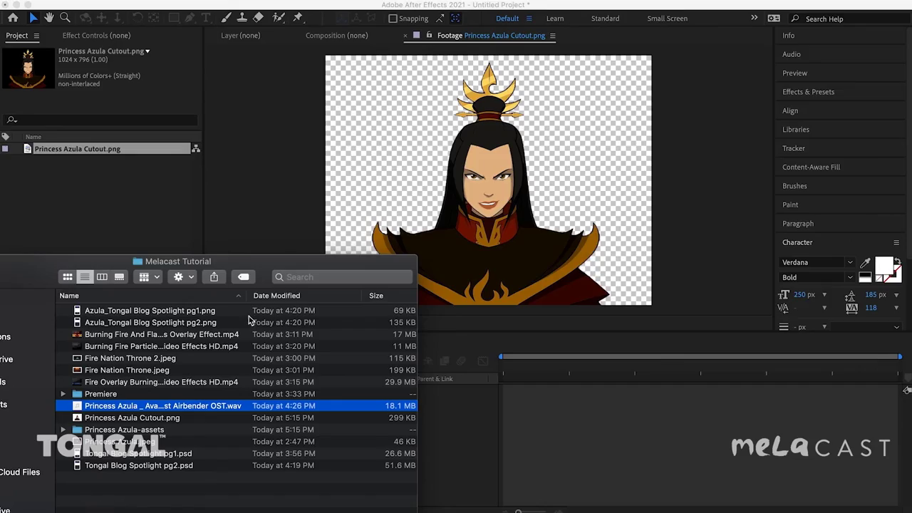
left_click(166, 358)
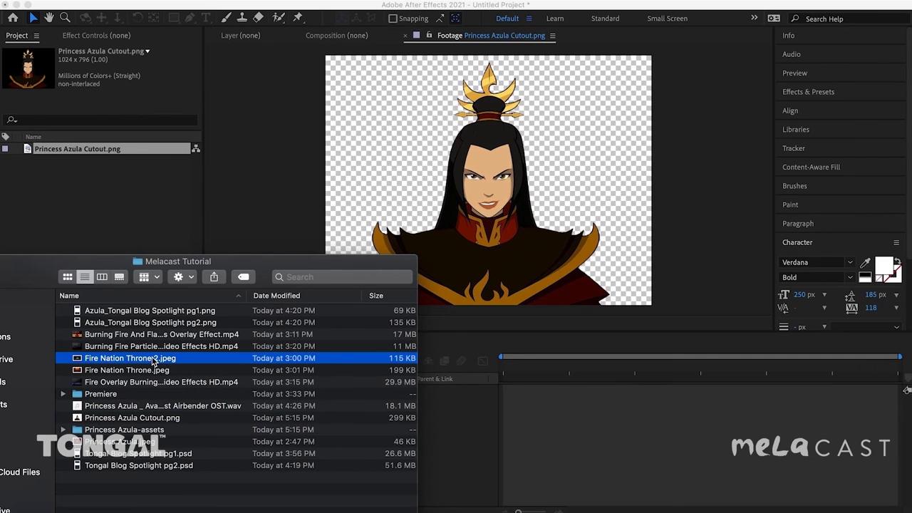
left_click_drag(61, 262, 175, 209)
left_click_drag(220, 309, 132, 187)
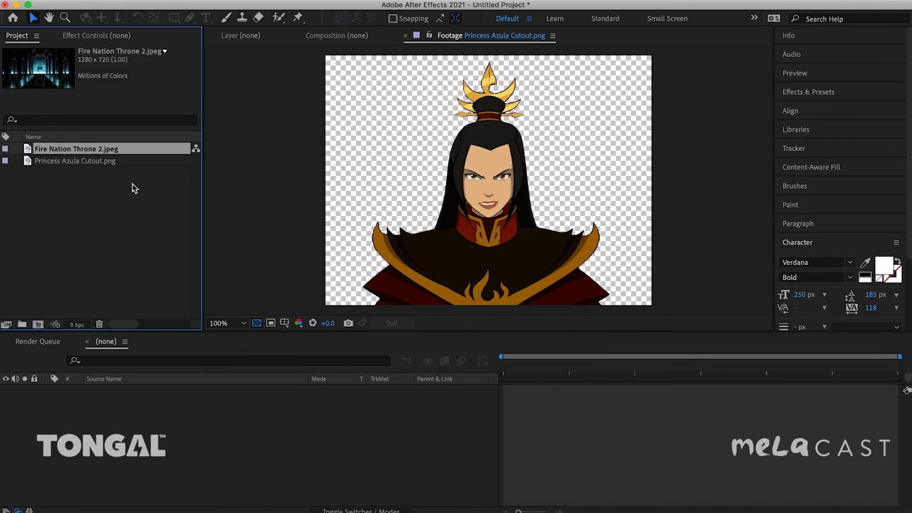
- Create a composition from Fire Nation Throne 2.jpeg and enlarge the composition viewer, showing it at 100%
double_click(31, 152)
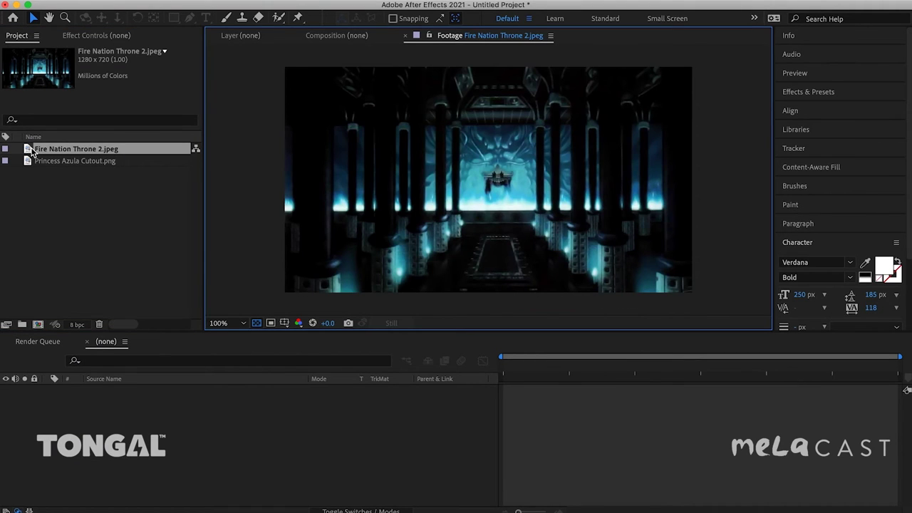
left_click_drag(35, 154, 40, 327)
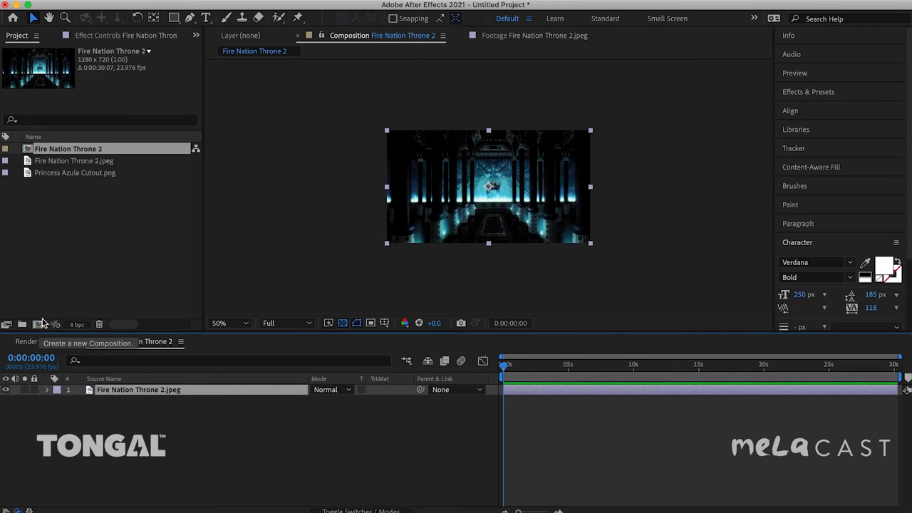
key("slash")
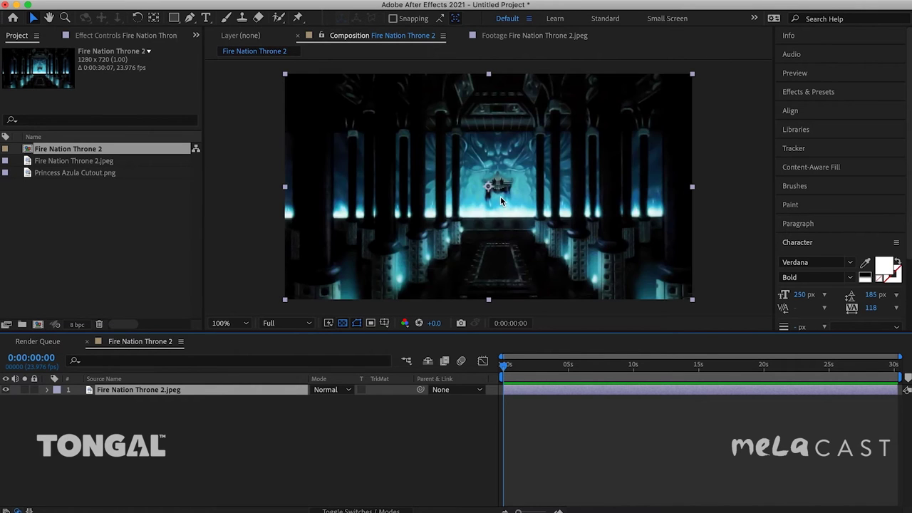
mouse_move(443, 356)
left_mouse_down()
mouse_move(442, 298)
mouse_move(441, 365)
left_mouse_up()
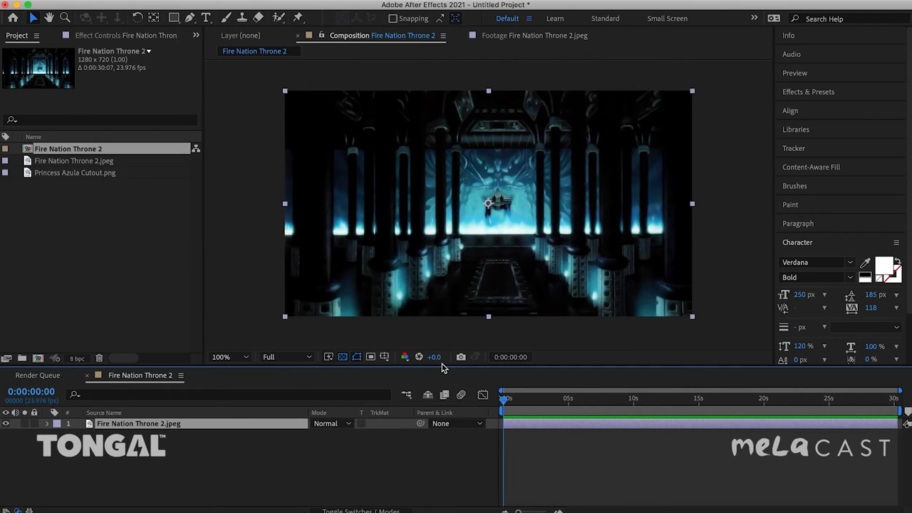
- Add Princess Azula Cutout.png to the Fire Nation Throne 2 composition as a layer above the throne room image
left_click(66, 180)
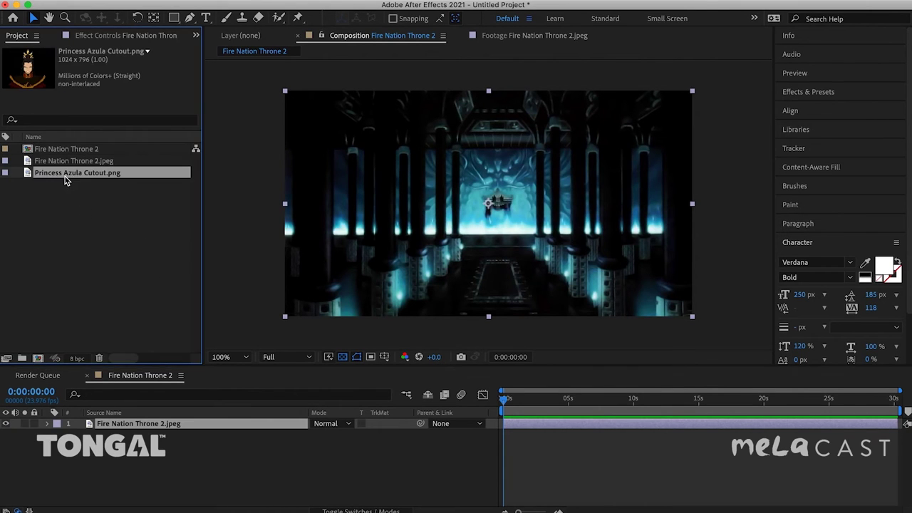
left_click_drag(71, 178, 111, 425)
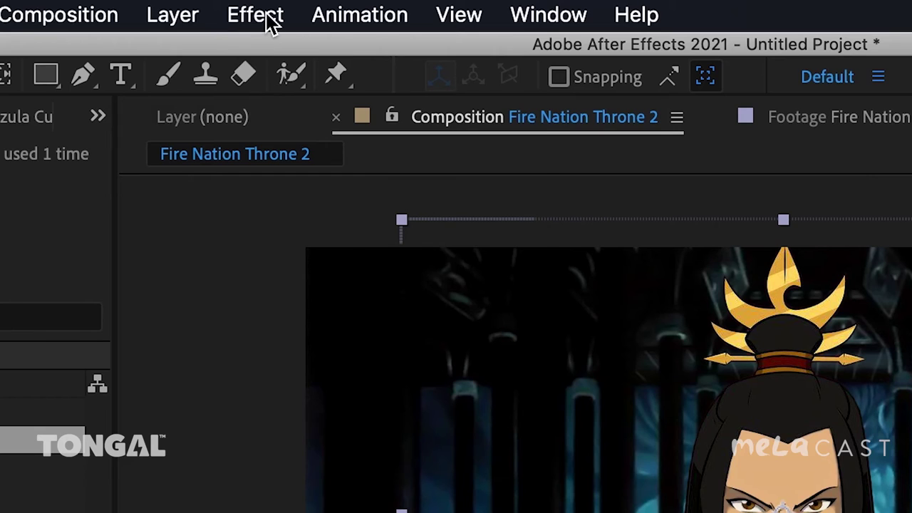
- Apply a Photo Filter effect to the Princess Azula Cutout layer with Cooling Filter (82) at 30% density
left_click(263, 0)
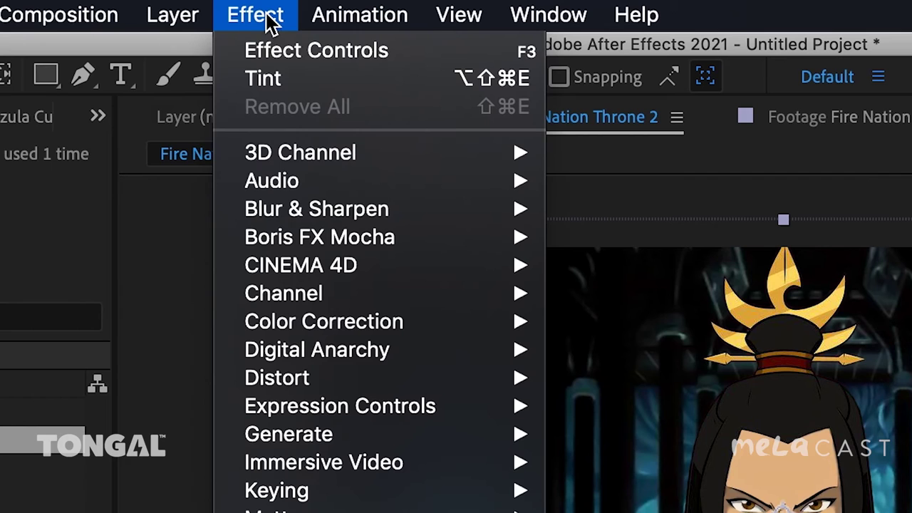
mouse_move(326, 335)
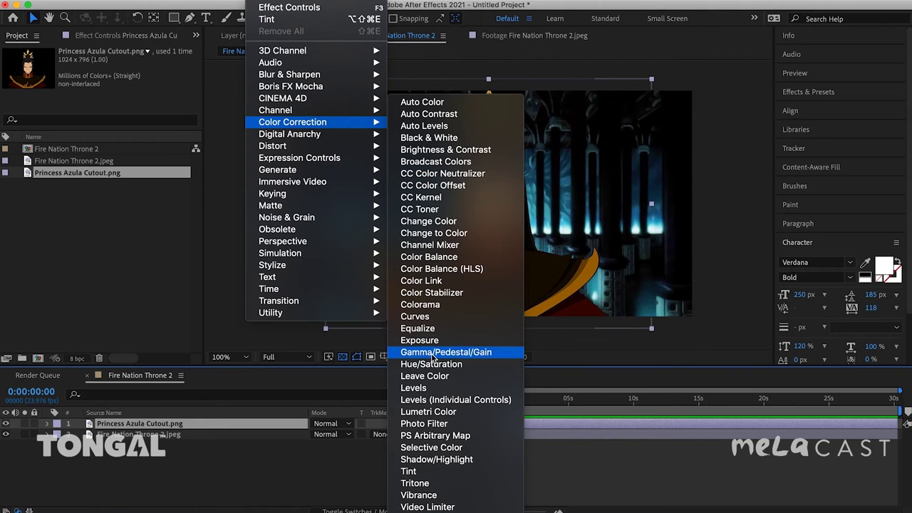
left_click(433, 425)
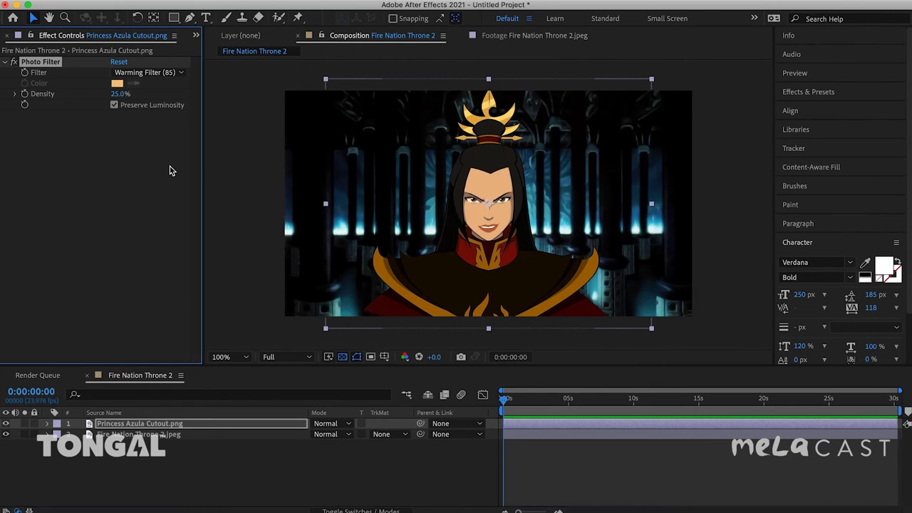
left_click(128, 72)
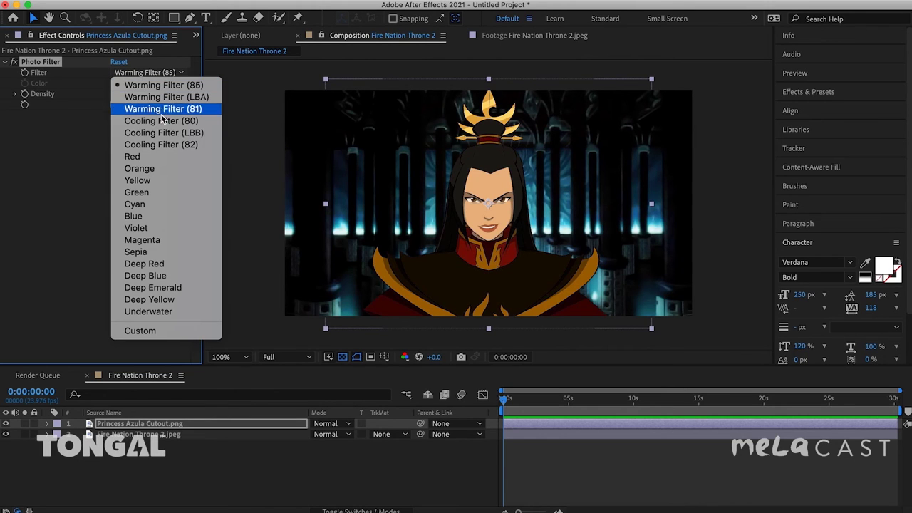
left_click(158, 144)
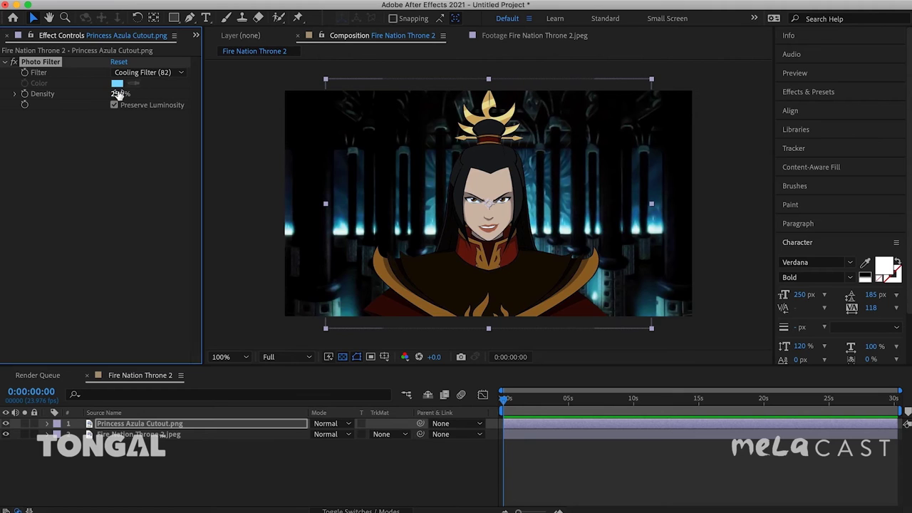
mouse_move(121, 93)
left_mouse_down()
mouse_move(187, 93)
mouse_move(106, 94)
mouse_move(124, 94)
left_mouse_up()
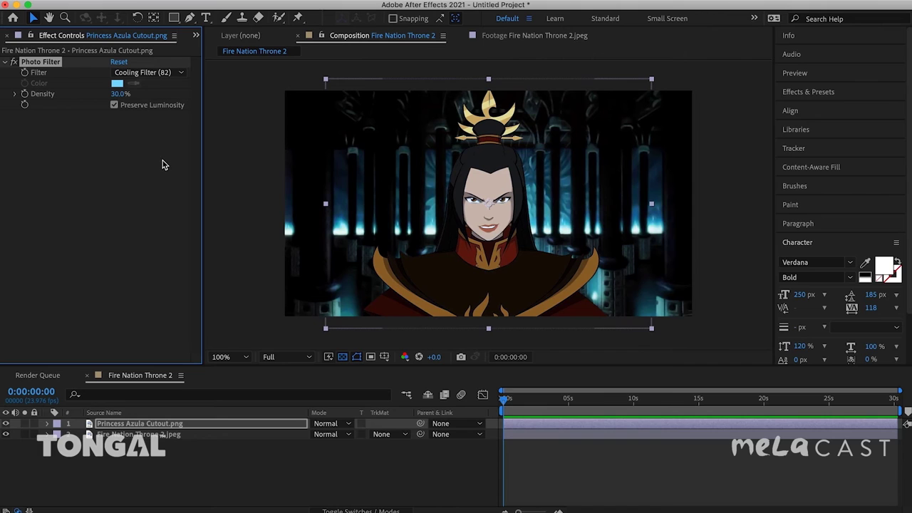
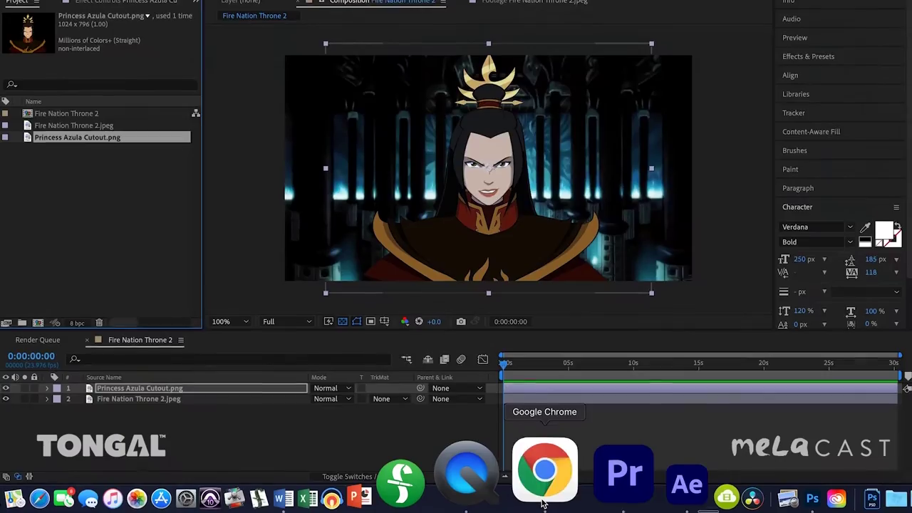
- Switch to Chrome and preview the blue fire overlay and burning fire particles videos on YouTube
left_click(514, 488)
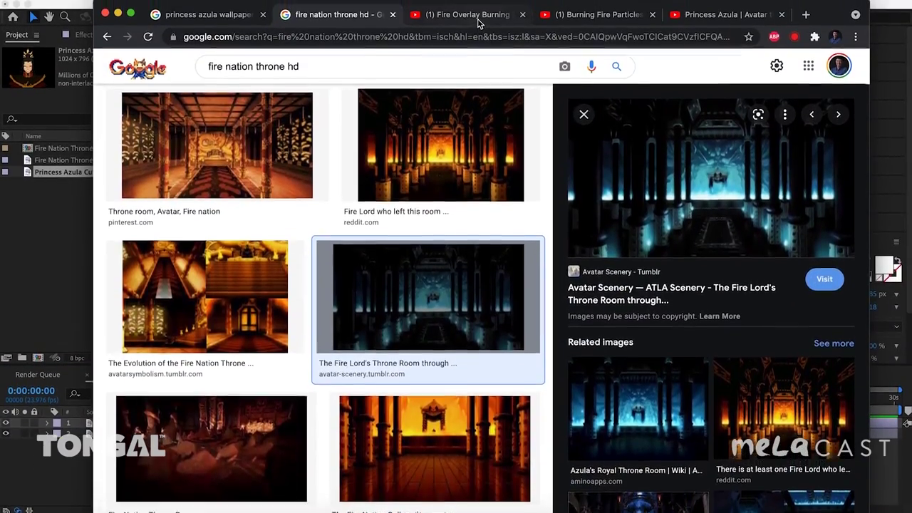
left_click(468, 9)
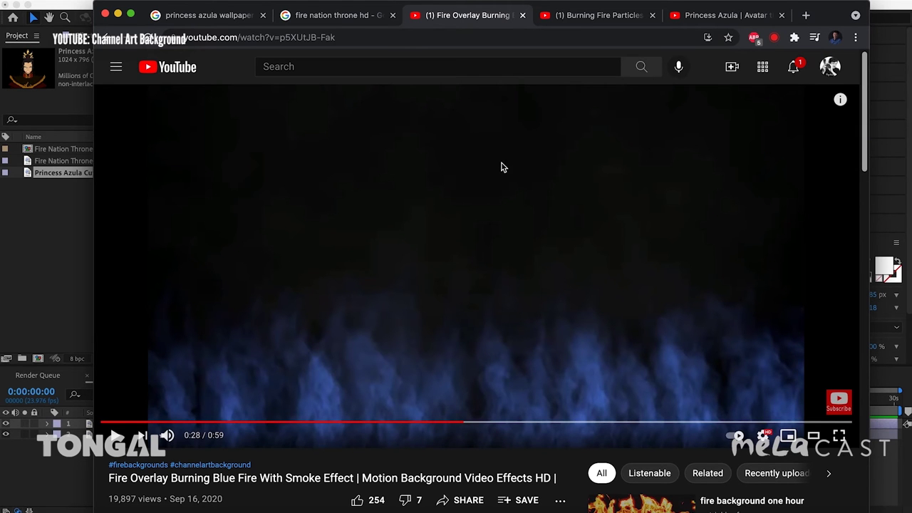
left_click(523, 221)
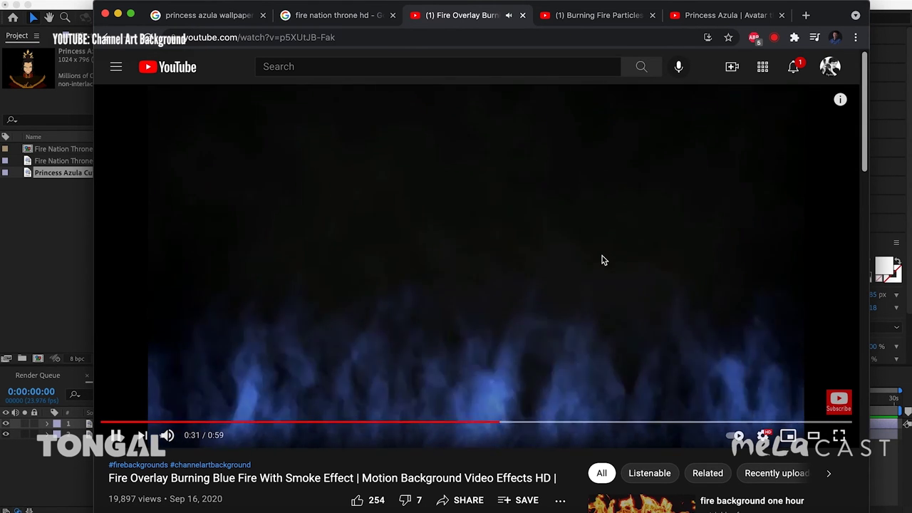
key("ctrl+Tab")
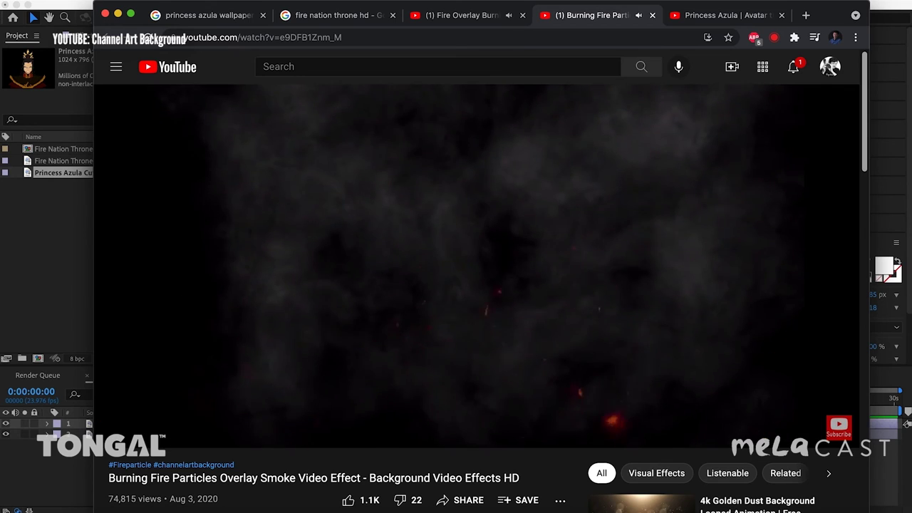
- Bring the Burning Fire Particles and Fire Overlay Burning Blue Fire videos from Finder into the After Effects project
key("super+Tab")
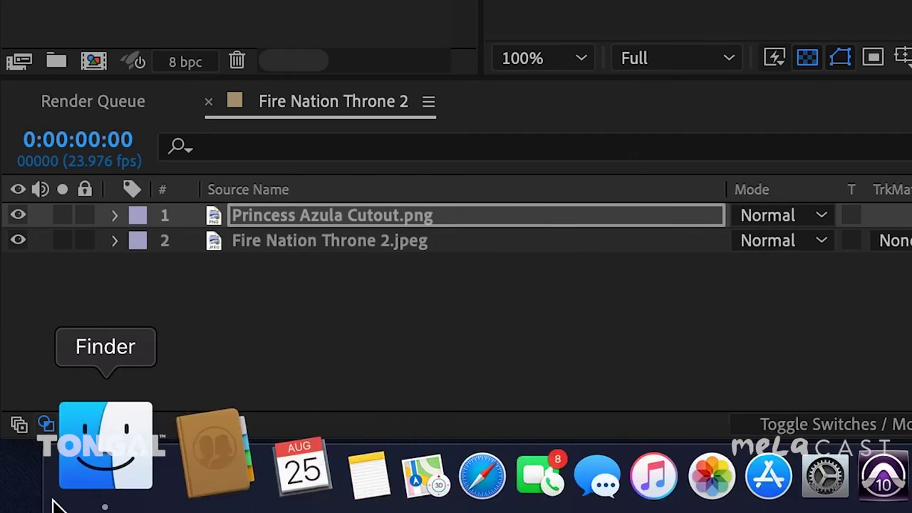
left_click(33, 509)
left_click(363, 252, "super")
left_click_drag(363, 253, 89, 221)
- Open the Burning Fire Particles and Fire Overlay Burning Blue Fire footage in turn and scrub through each clip
double_click(107, 148)
mouse_move(432, 334)
left_mouse_down()
mouse_move(442, 333)
mouse_move(345, 337)
left_mouse_up()
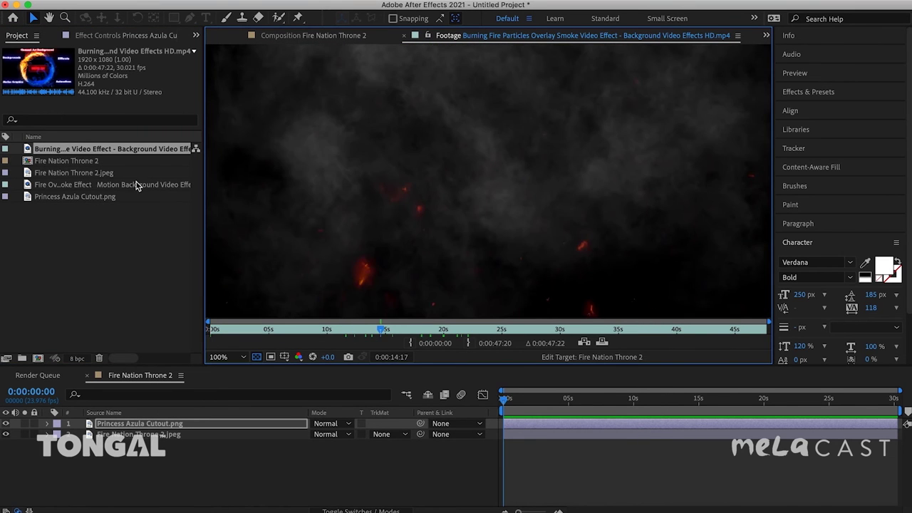
double_click(107, 185)
left_click_drag(416, 334, 388, 320)
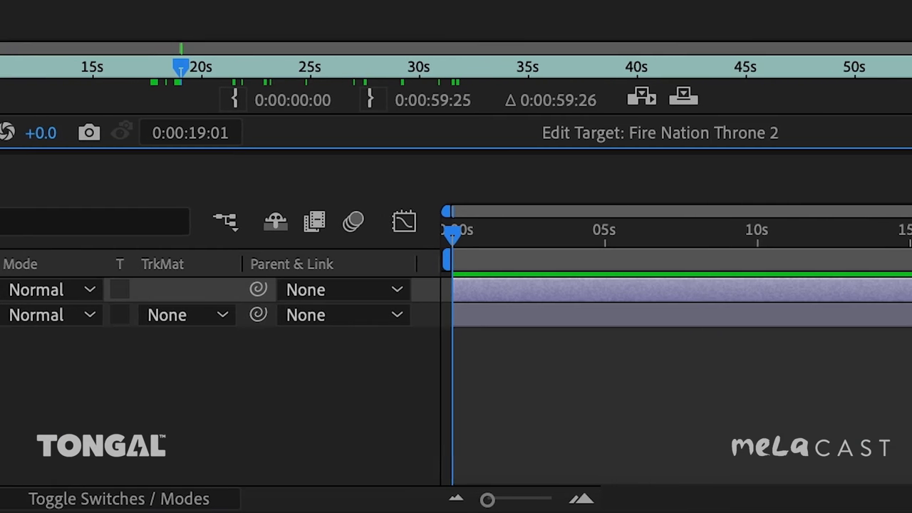
left_click_drag(397, 69, 348, 72)
left_click_drag(512, 71, 587, 71)
left_click_drag(763, 71, 785, 71)
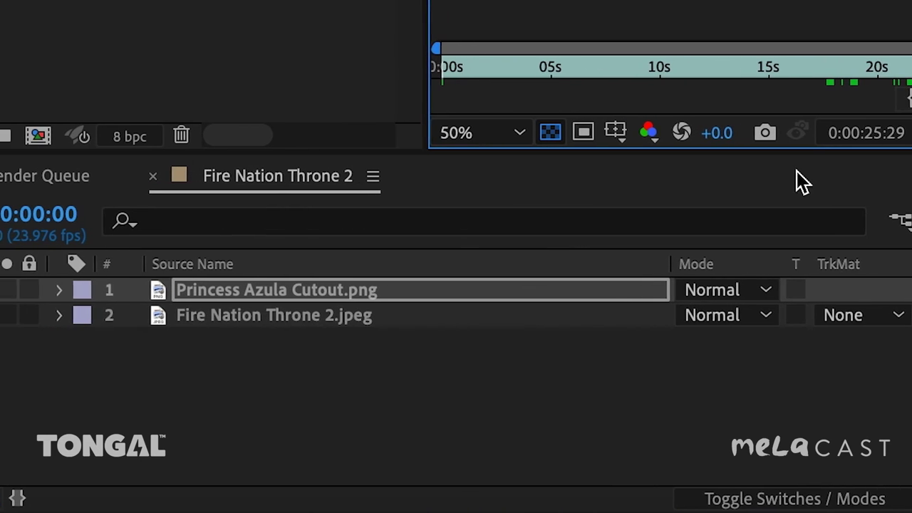
- Set the blue fire clip's in point to 0:00:03:25 and add it to the composition beneath the Princess Azula Cutout layer
left_click(786, 68)
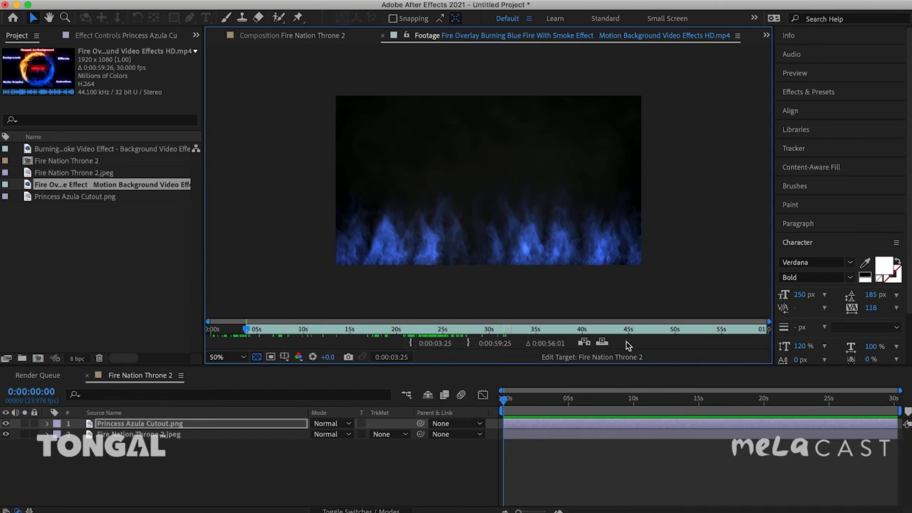
left_click(602, 343)
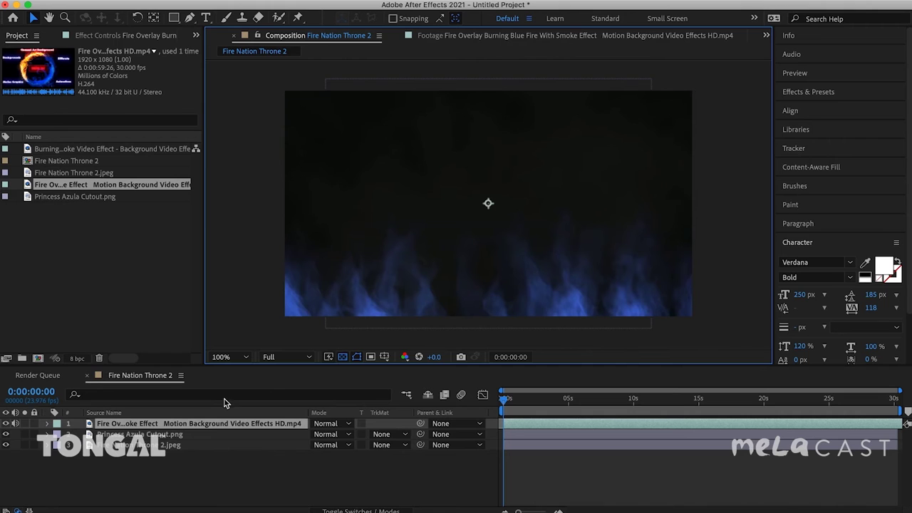
left_click_drag(202, 423, 192, 444)
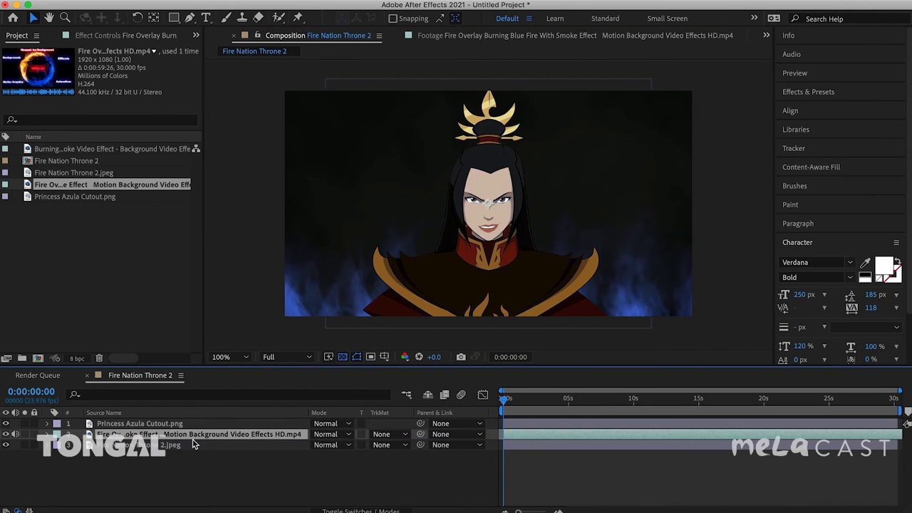
- Set the blue fire layer's blending mode to Screen and scrub through the composition to check it
mouse_move(519, 409)
left_mouse_down()
mouse_move(568, 402)
mouse_move(502, 412)
left_mouse_up()
left_click(344, 434)
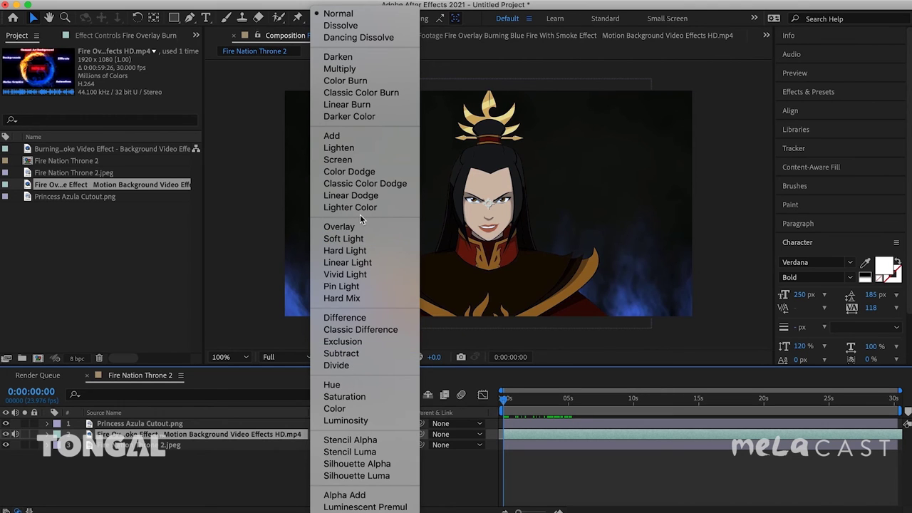
left_click(364, 161)
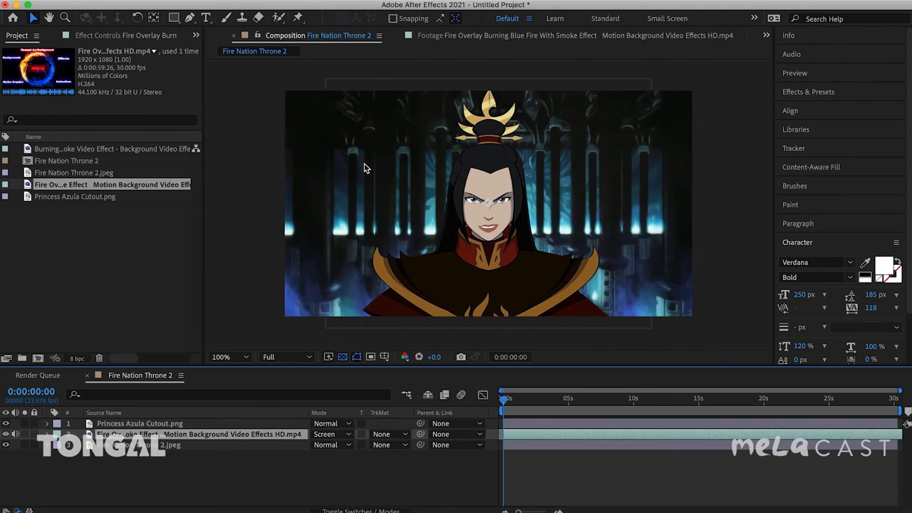
left_click_drag(510, 407, 490, 409)
- Unlink the blue fire layer's scale, set its height to 109%, and move it up so its lower edge meets the frame's bottom
key("s")
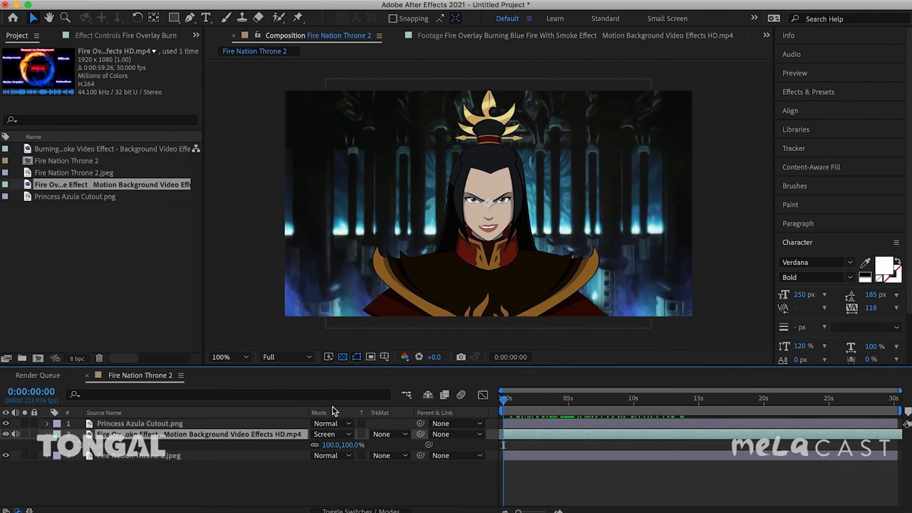
left_click(316, 447)
left_click_drag(354, 444, 358, 445)
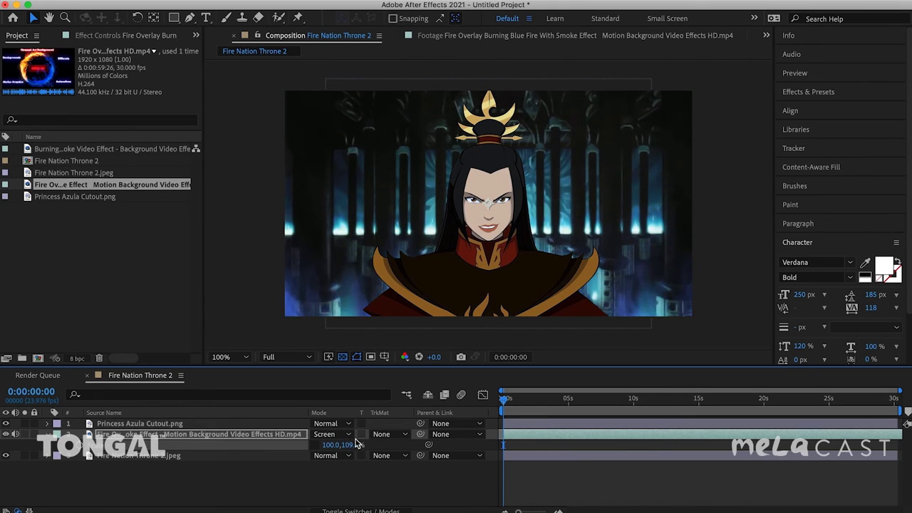
left_click(615, 278)
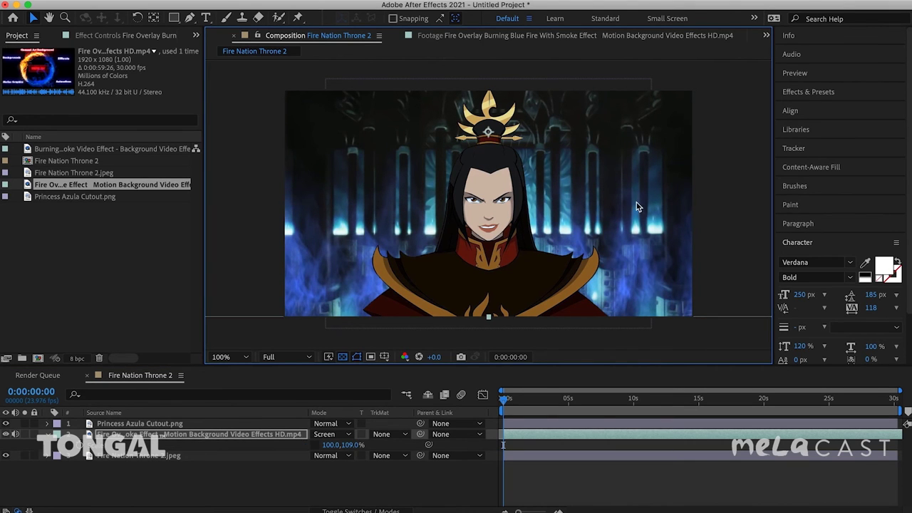
key("h")
mouse_move(565, 236)
left_mouse_down()
mouse_move(564, 212)
mouse_move(564, 222)
left_mouse_up()
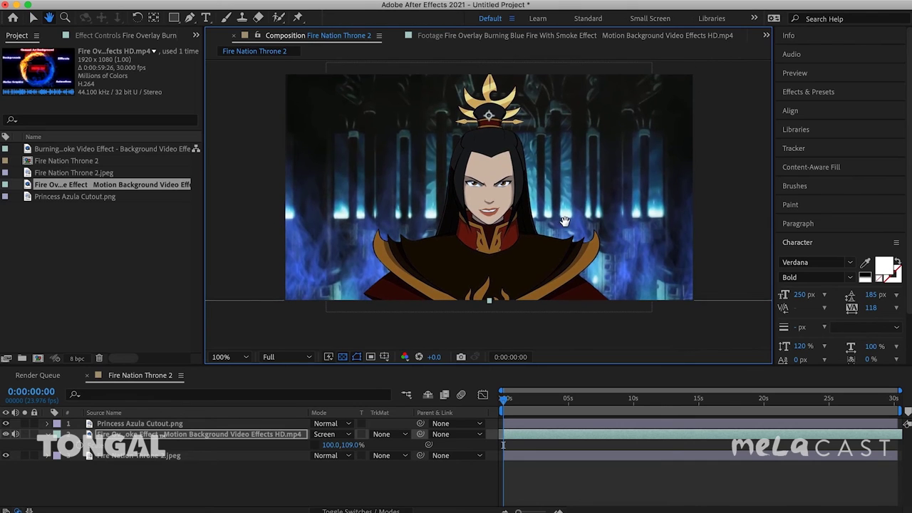
left_click(562, 401)
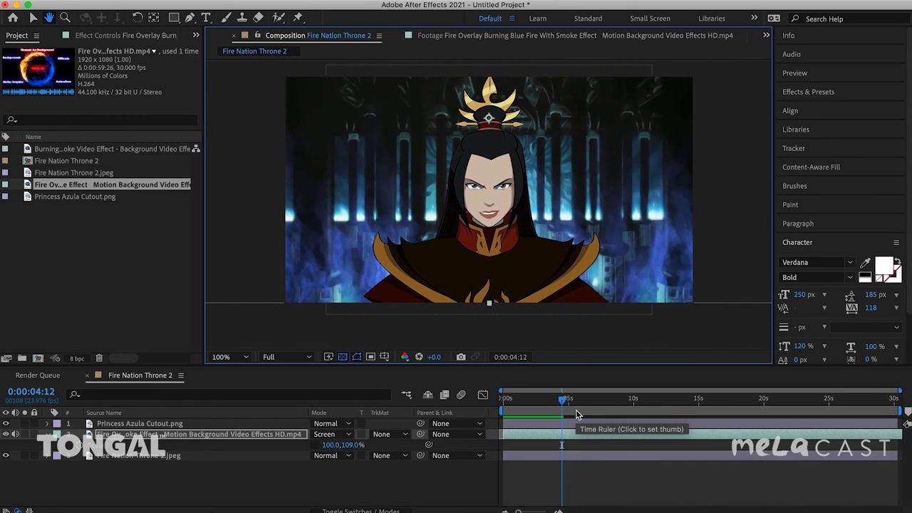
- Apply the Tint color correction effect to the blue fire layer
key("v")
left_click(281, 436)
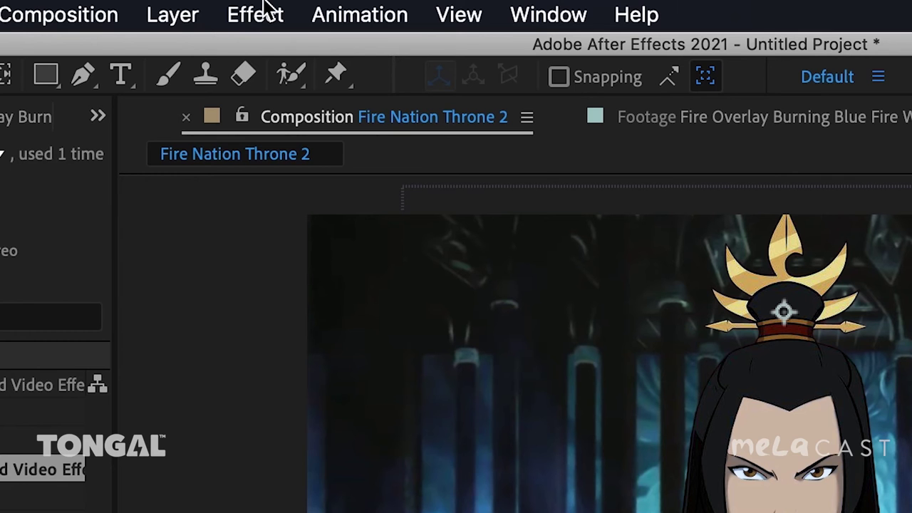
left_click(265, 0)
mouse_move(308, 125)
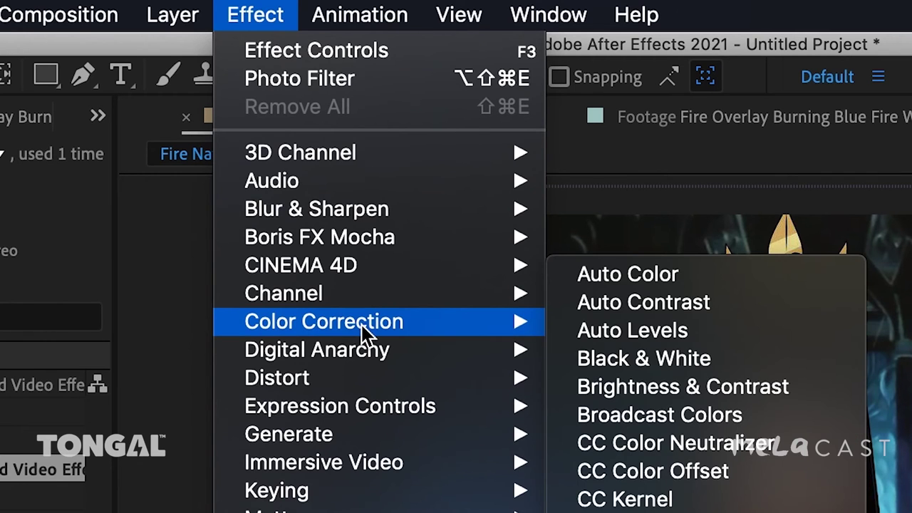
left_click(443, 465)
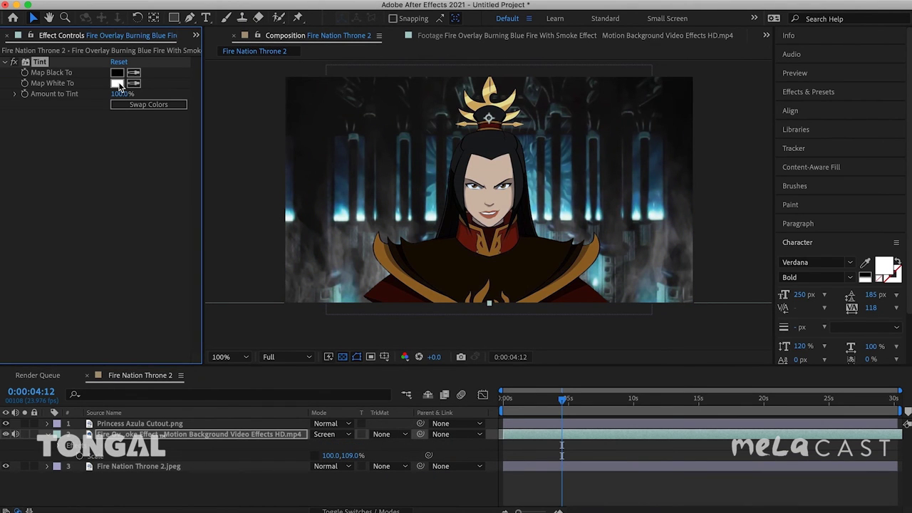
- Set the Tint effect's Map White To color to 00C2FF and scrub to preview the recolored flames
left_click(116, 84)
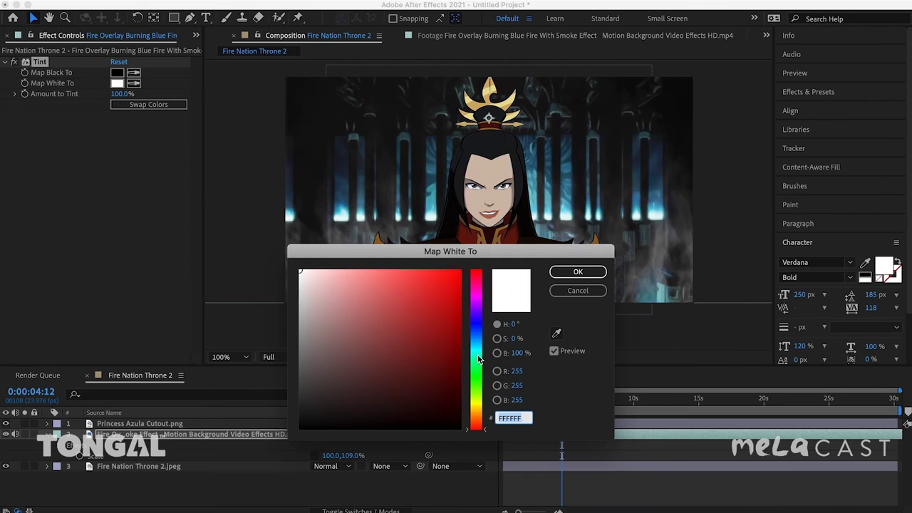
left_click_drag(478, 360, 480, 347)
left_click_drag(436, 311, 448, 269)
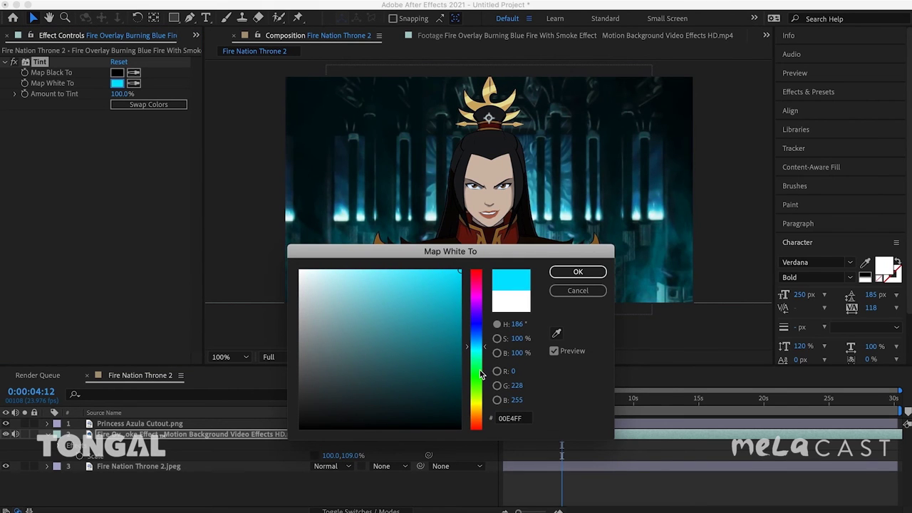
left_click_drag(479, 345, 478, 343)
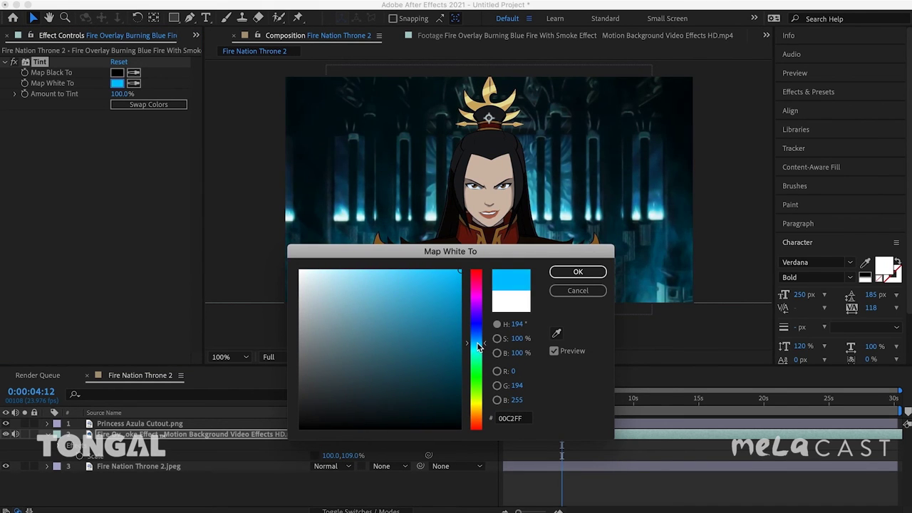
left_click(578, 271)
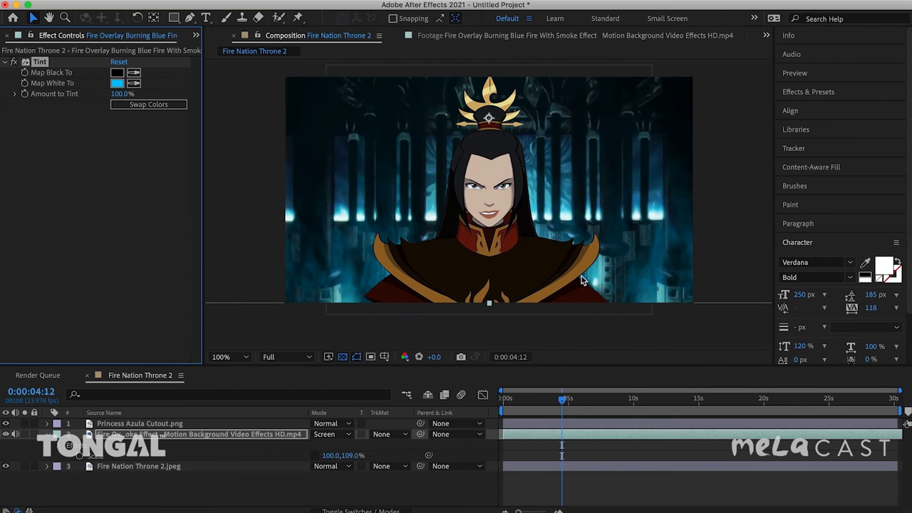
mouse_move(570, 404)
left_mouse_down()
mouse_move(544, 403)
mouse_move(587, 407)
mouse_move(568, 406)
left_mouse_up()
- Open the Burning Fire Particles footage from the project, set its in point to 0:00:03:02 and scrub through it
left_click(196, 35)
left_click(206, 53)
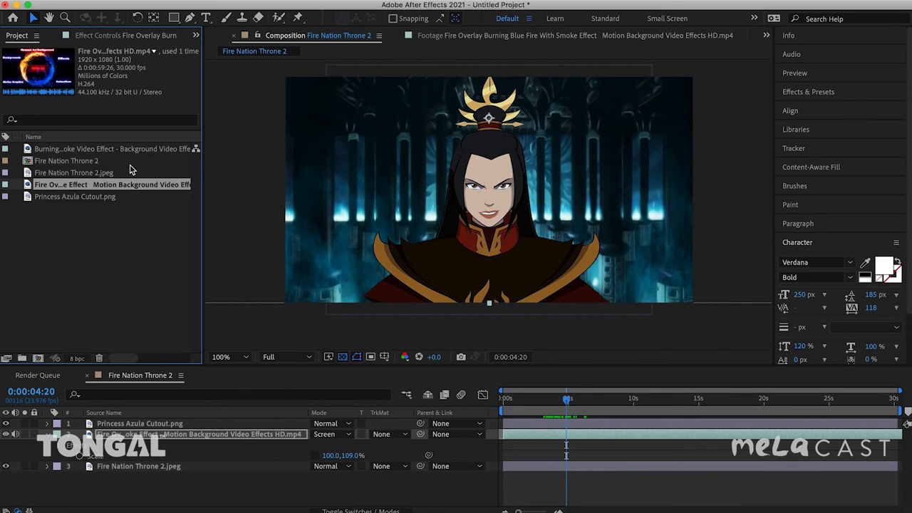
double_click(100, 149)
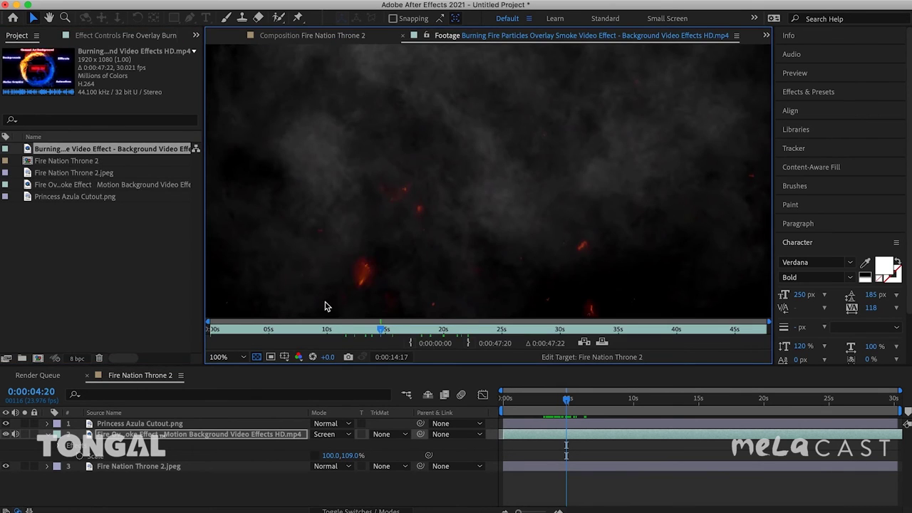
left_click_drag(334, 324, 247, 329)
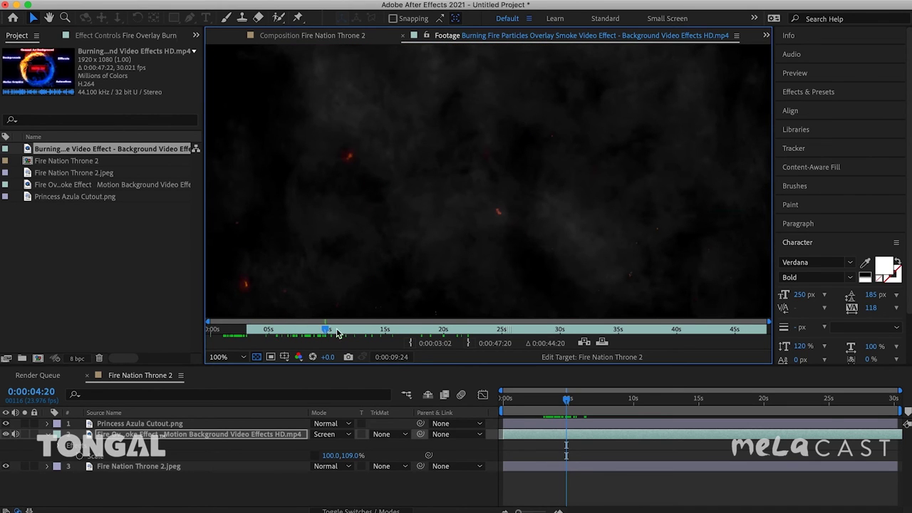
- Overlay the trimmed Burning Fire Particles footage onto the Fire Nation Throne 2 composition, set its blend mode to Screen, and preview it
left_click(458, 329)
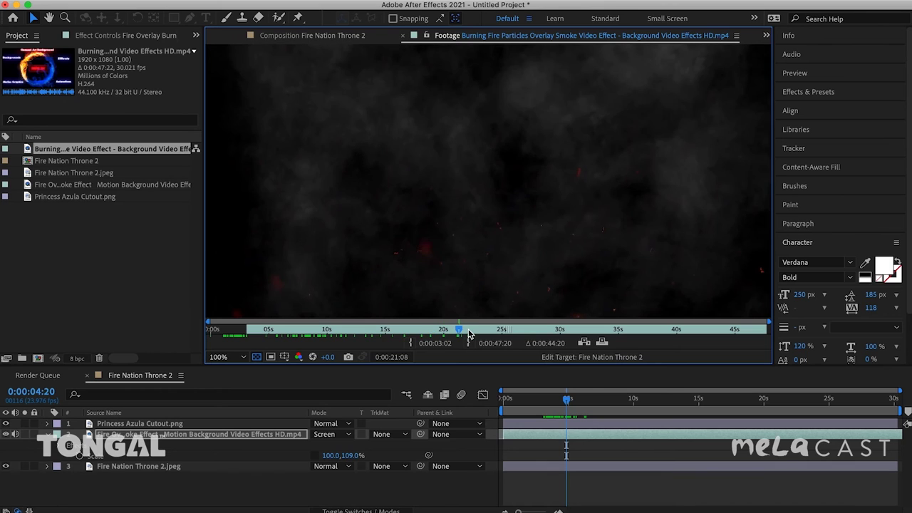
left_click(602, 344)
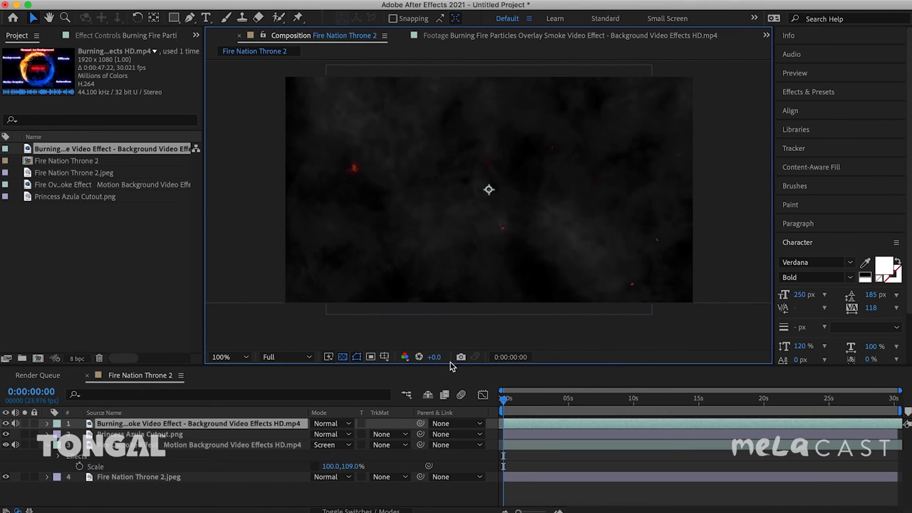
left_click(342, 426)
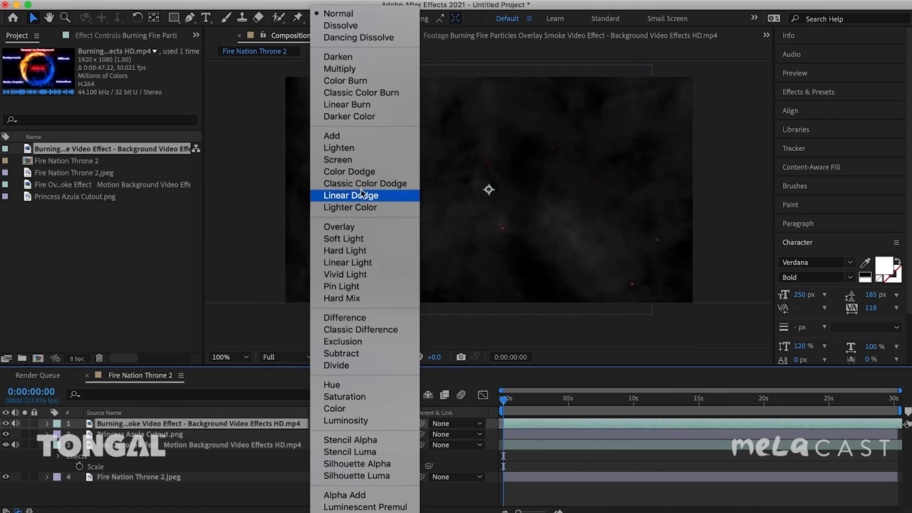
left_click(354, 163)
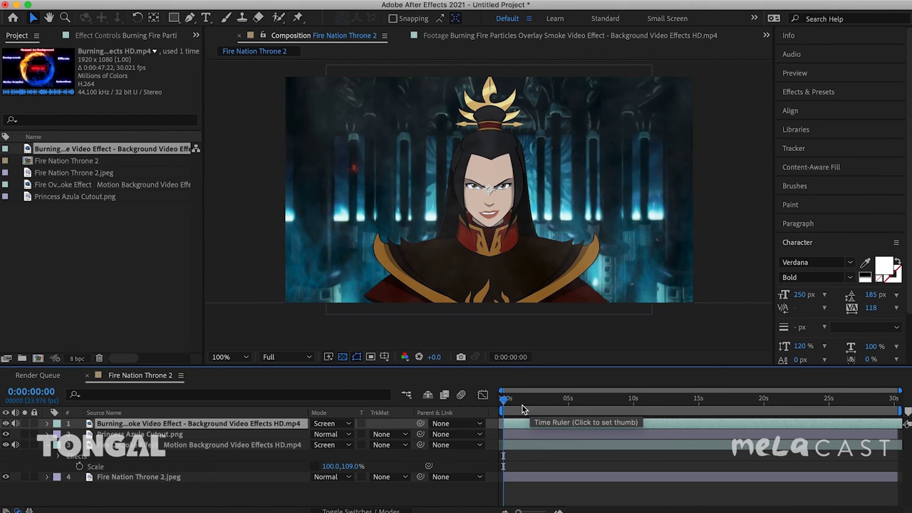
key("space")
left_click_drag(543, 404, 503, 403)
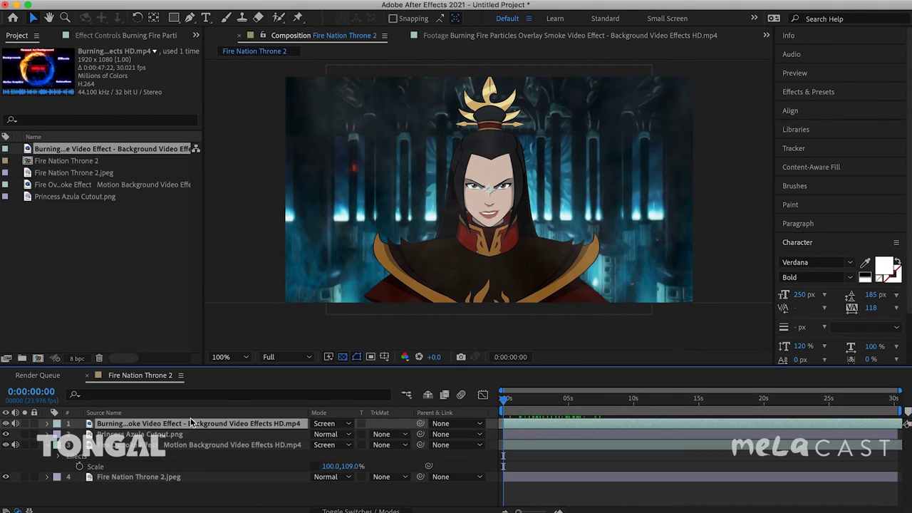
- Copy the Tint effect from the blue fire layer onto the Burning Fire Particles layer and scrub through the recolored embers
left_click(160, 445)
left_click(112, 37)
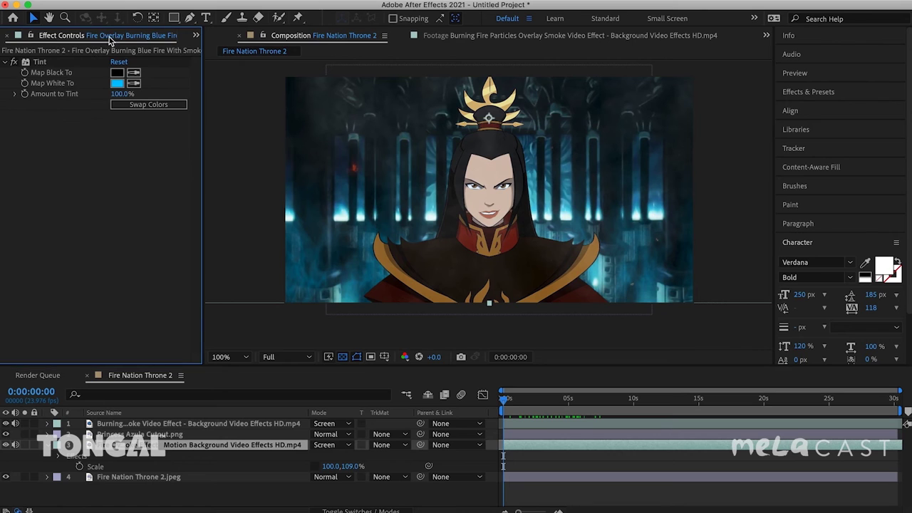
left_click(47, 63)
left_click(152, 424)
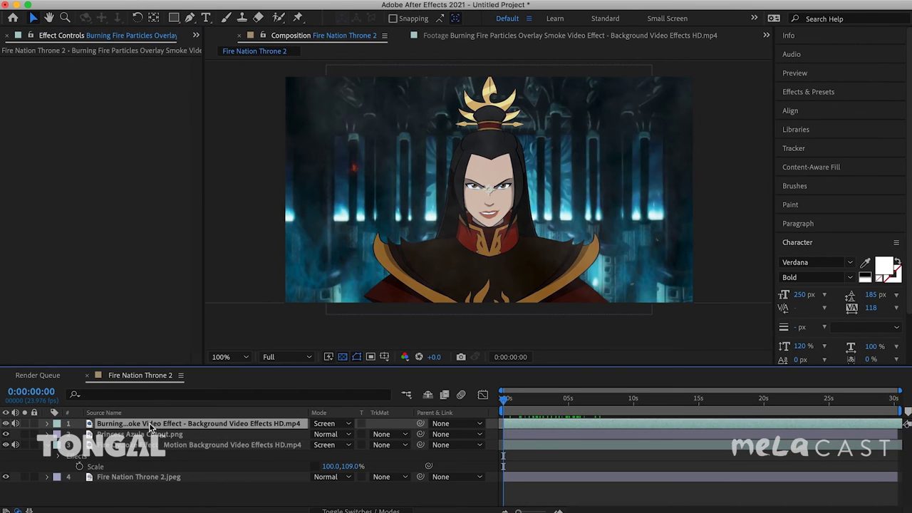
left_click(132, 124)
key("super+v")
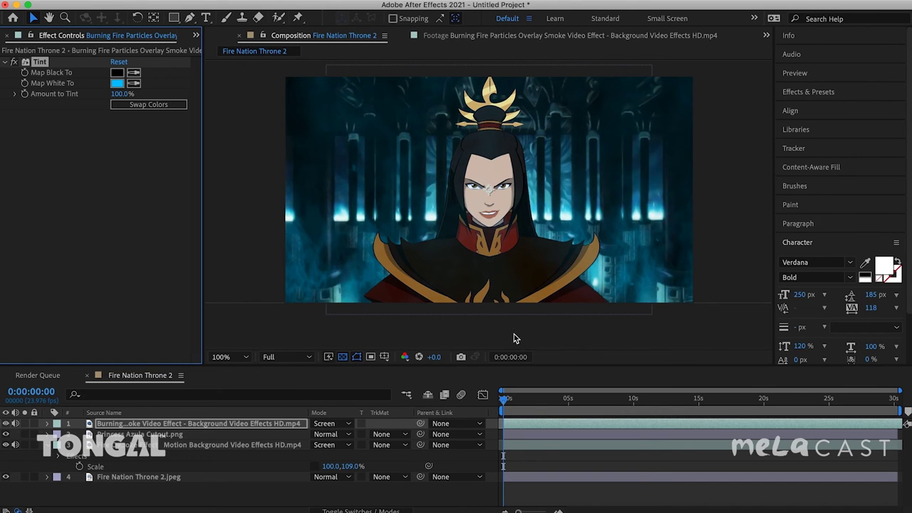
left_click_drag(525, 405, 660, 401)
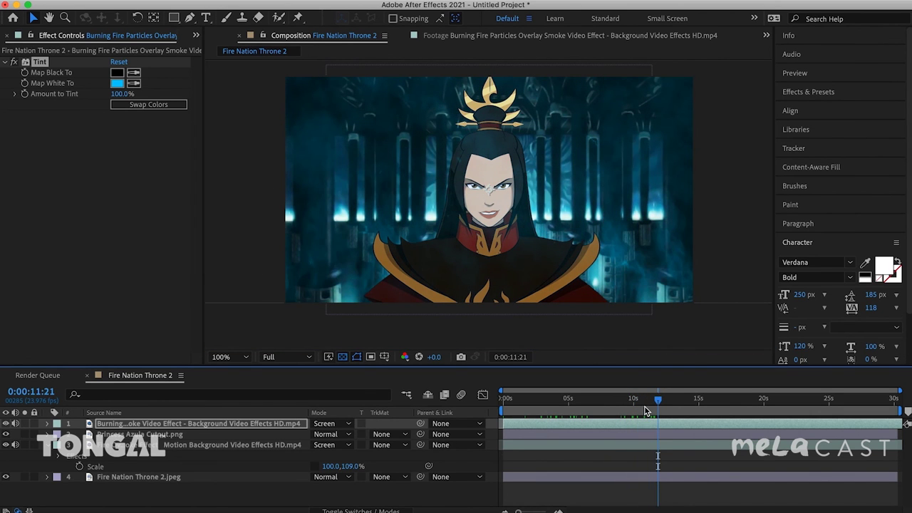
- Lower the Burning Fire Particles layer's opacity to 65% and play the composition from near its start
left_click(258, 423)
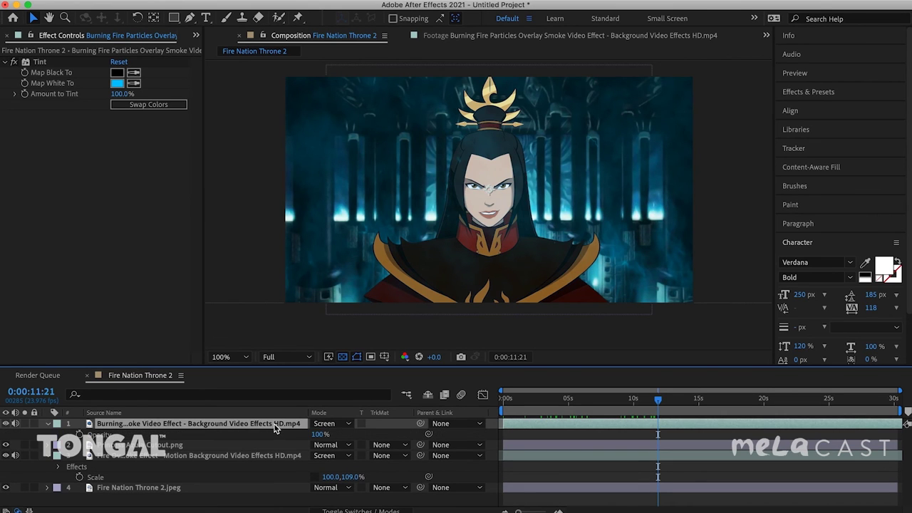
left_click(320, 434)
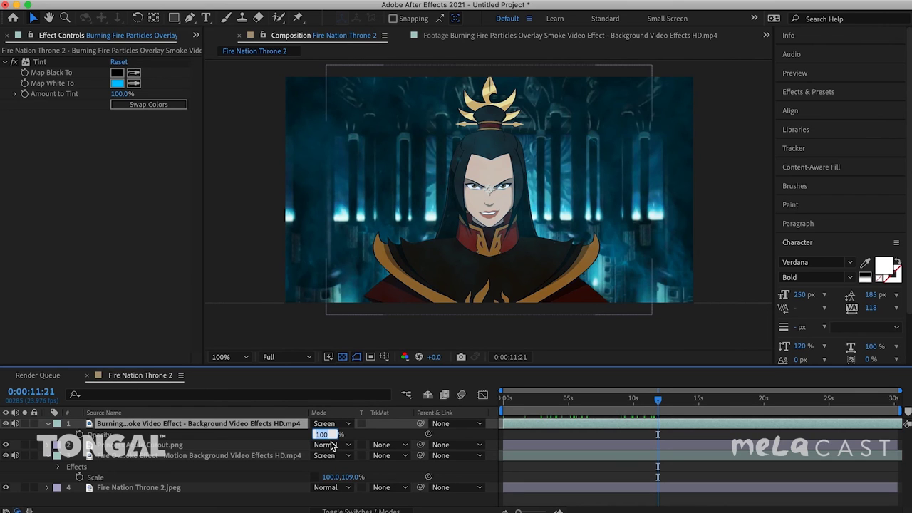
key("Return")
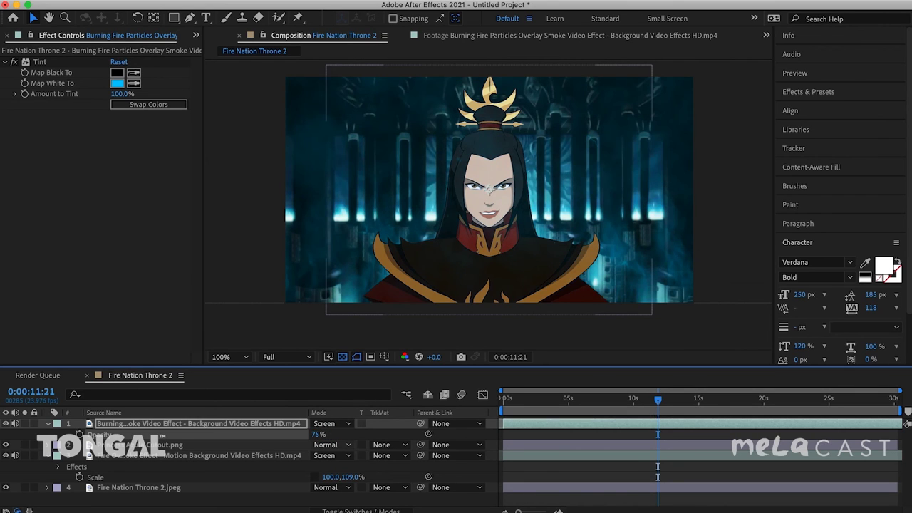
left_click_drag(540, 399, 670, 396)
left_click(318, 435)
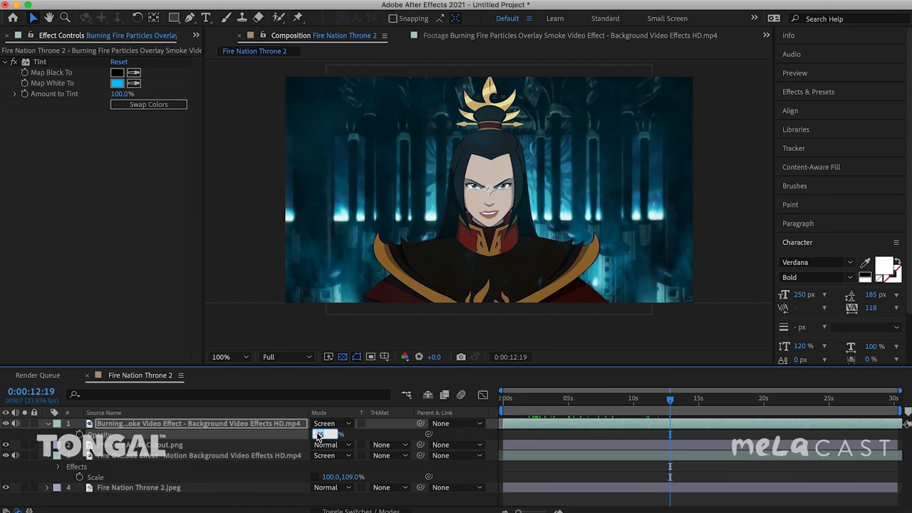
key("Return")
left_click_drag(614, 403, 511, 418)
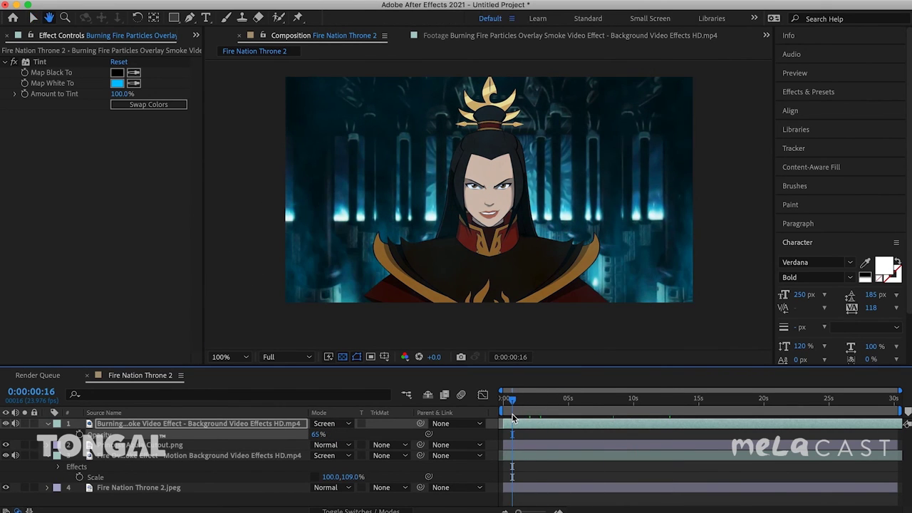
key("space")
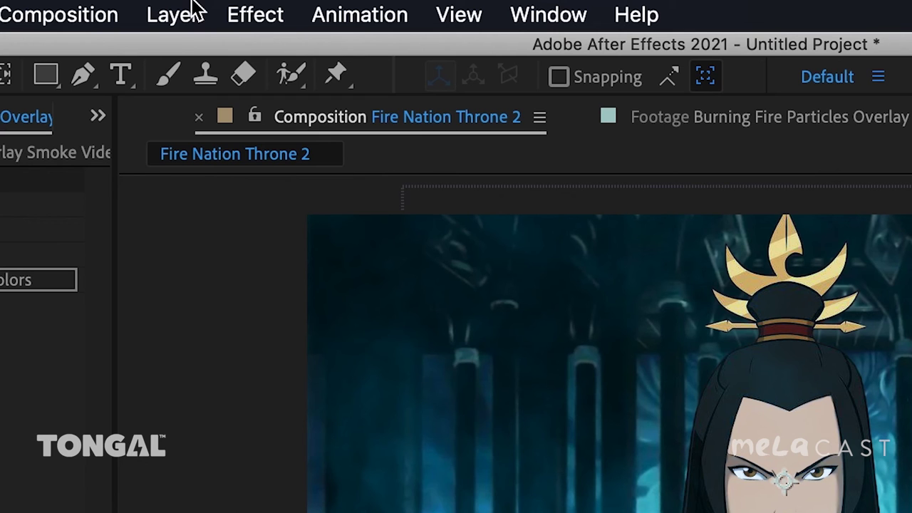
- Create a new black 1280 x 720 px solid layer named Vignette
left_click(235, 0)
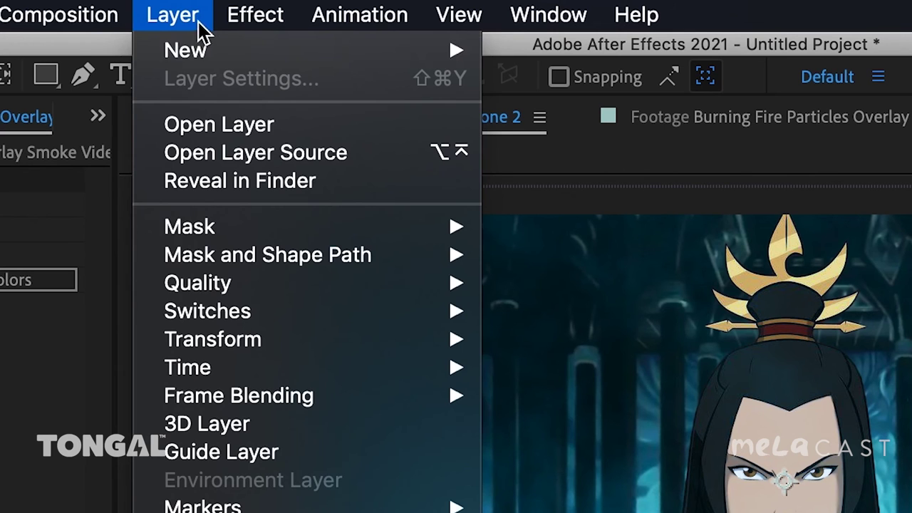
mouse_move(210, 55)
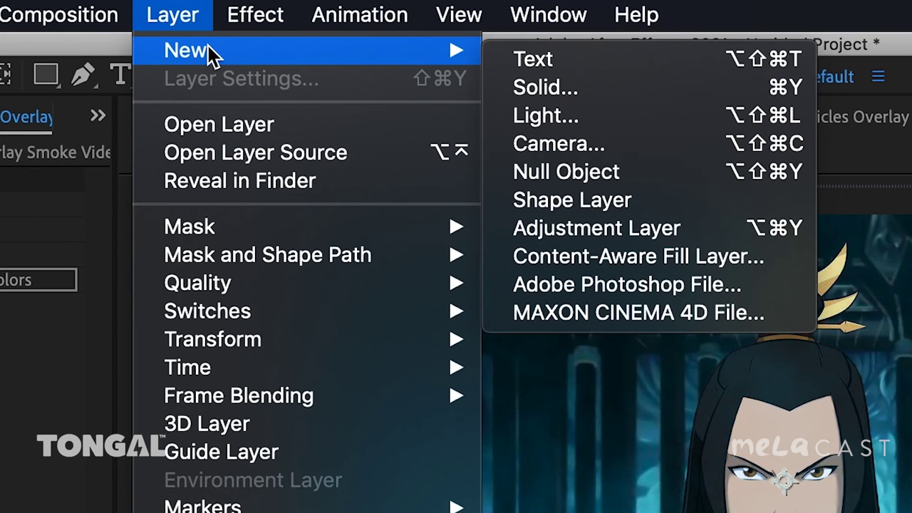
left_click(590, 95)
type("Vignette")
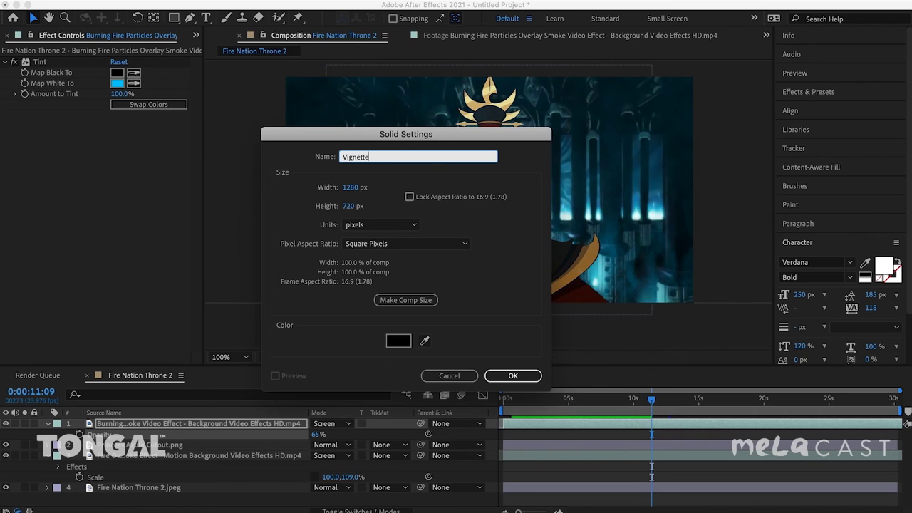
key("Return")
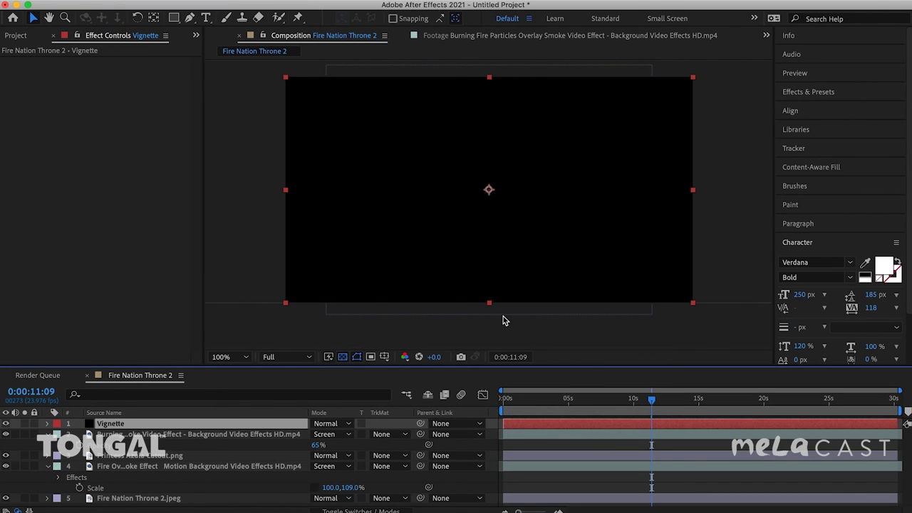
- Add an elliptical mask filling the whole frame to the Vignette solid with the Ellipse tool
left_click(174, 18)
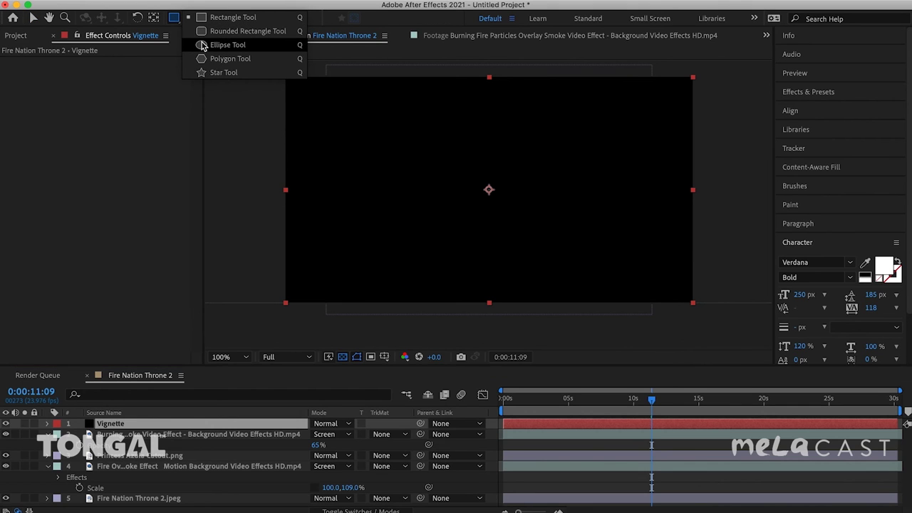
left_click(202, 45)
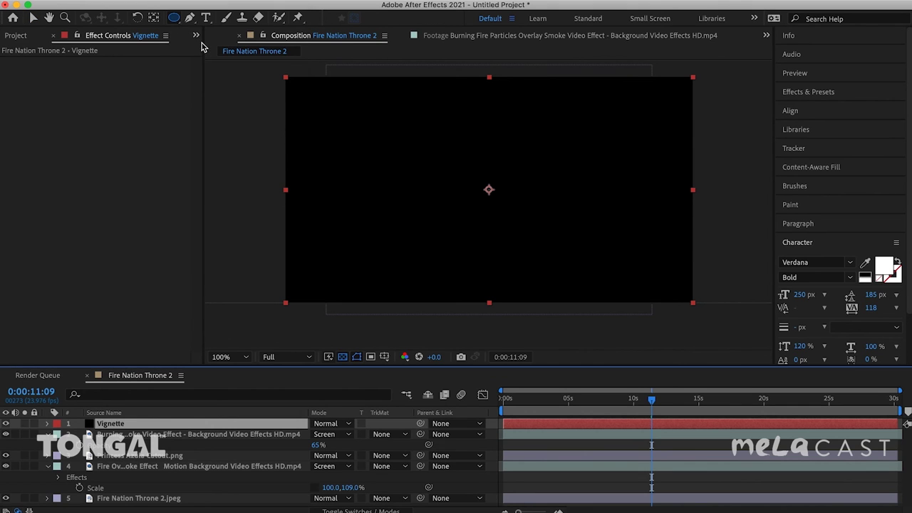
double_click(174, 18)
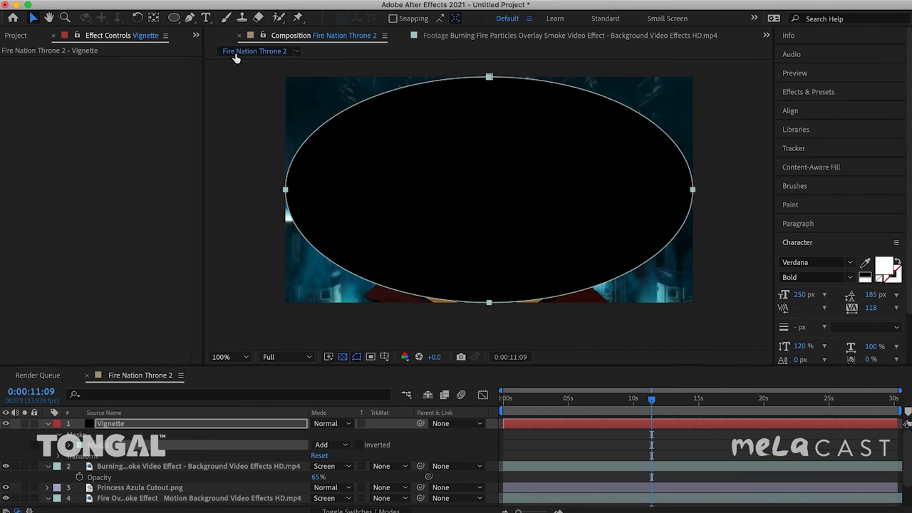
- Invert the Vignette layer's mask and raise its feather to about 433 pixels
left_click(69, 445)
scroll(249, 442, "down", 1)
left_click(360, 424)
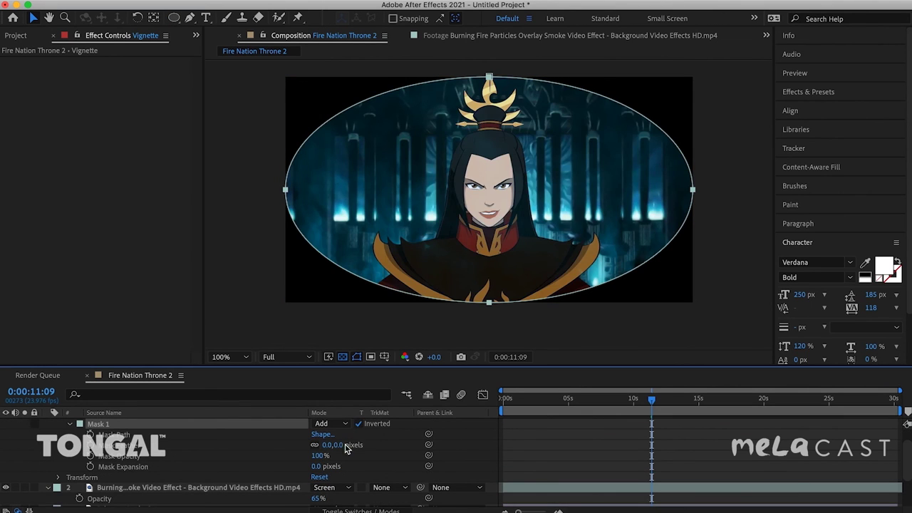
left_click_drag(334, 445, 596, 427)
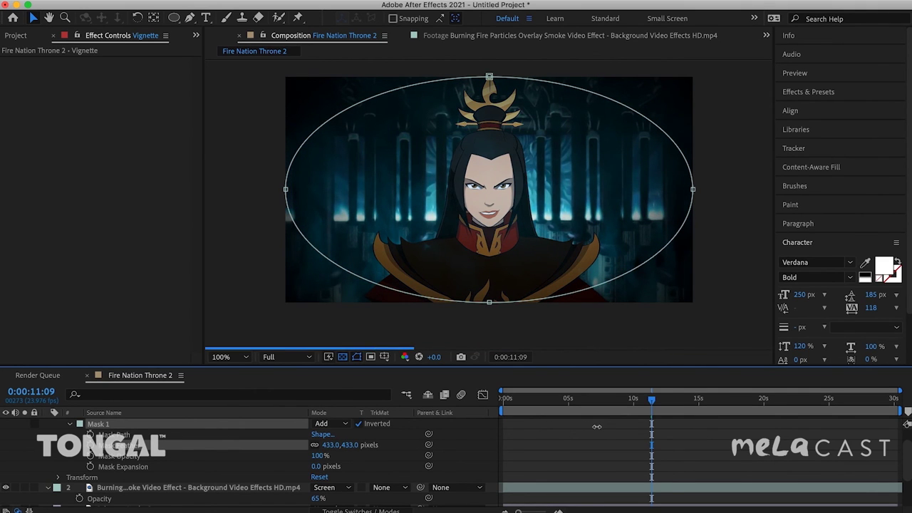
- Reduce the Vignette layer's opacity to 15% and toggle its visibility off and on to compare
scroll(274, 427, "up", 1)
left_click(274, 425)
key("t")
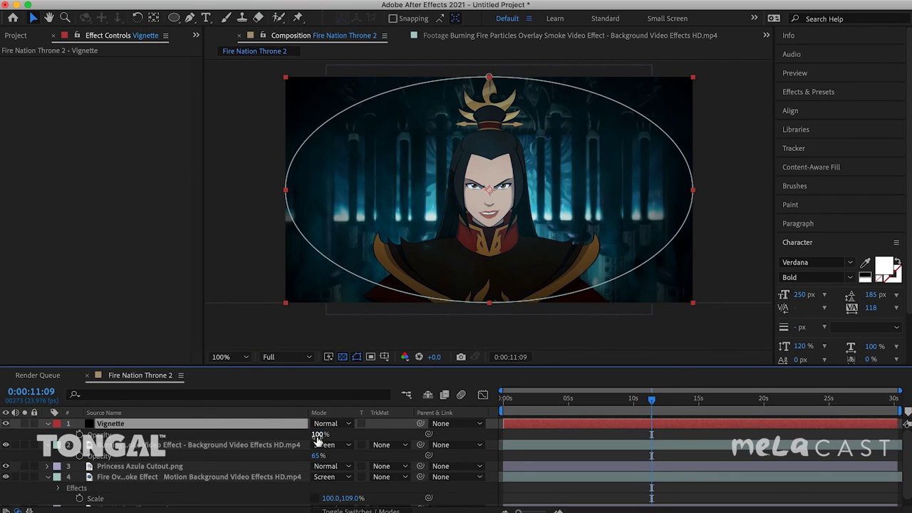
left_click(319, 435)
type("50")
key("Return")
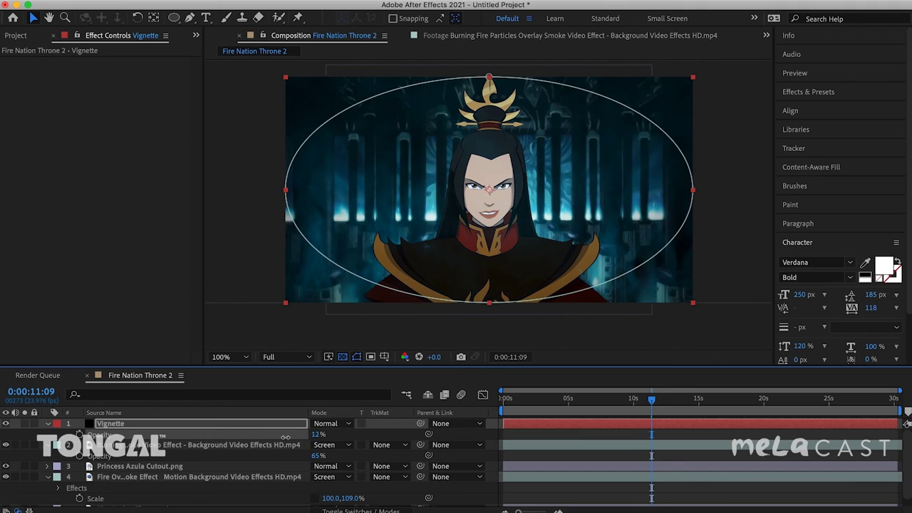
left_click_drag(292, 437, 284, 437)
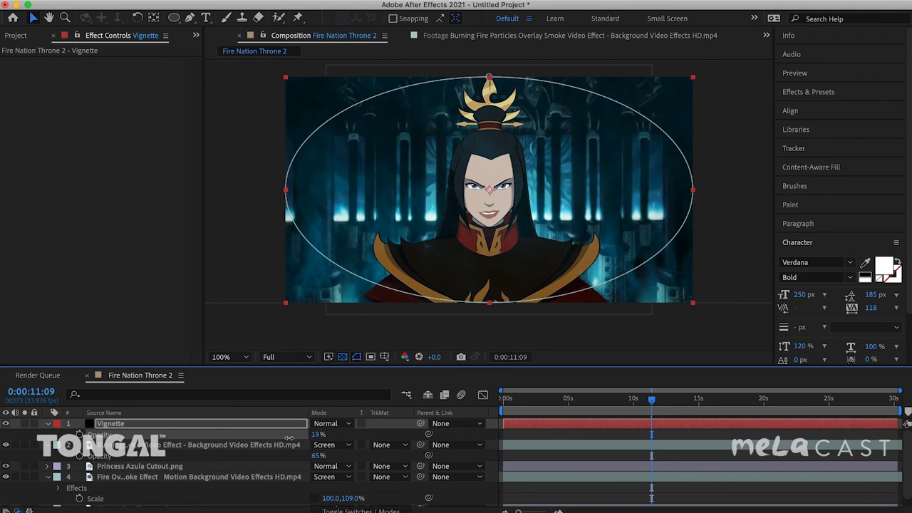
left_click(7, 424)
left_click(6, 424)
- Narrow the Vignette mask by pulling its two side points inward around the character, then deselect it
left_click_drag(691, 194, 611, 194)
left_click_drag(287, 190, 376, 190)
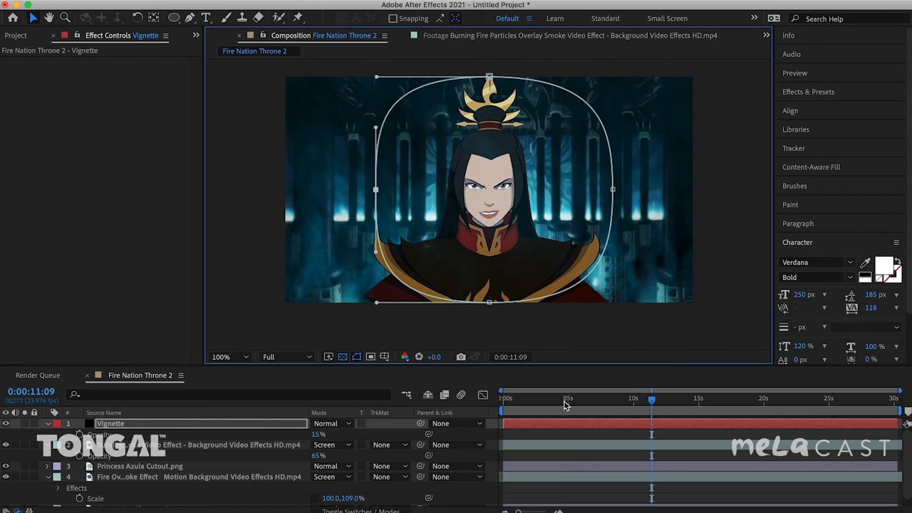
left_click(591, 437)
- Set the Vignette layer's opacity to 7%, deselect the layer, and play back the composition
left_click_drag(316, 434, 322, 434)
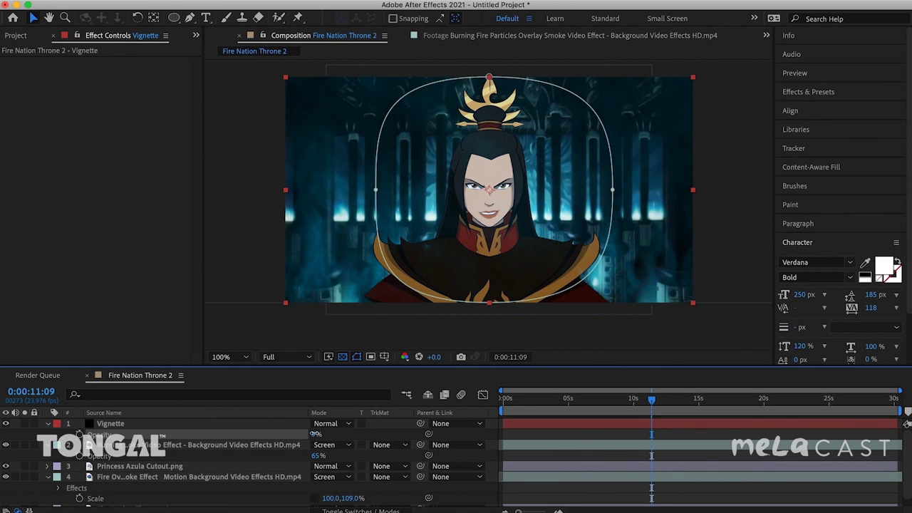
left_click_drag(322, 434, 324, 434)
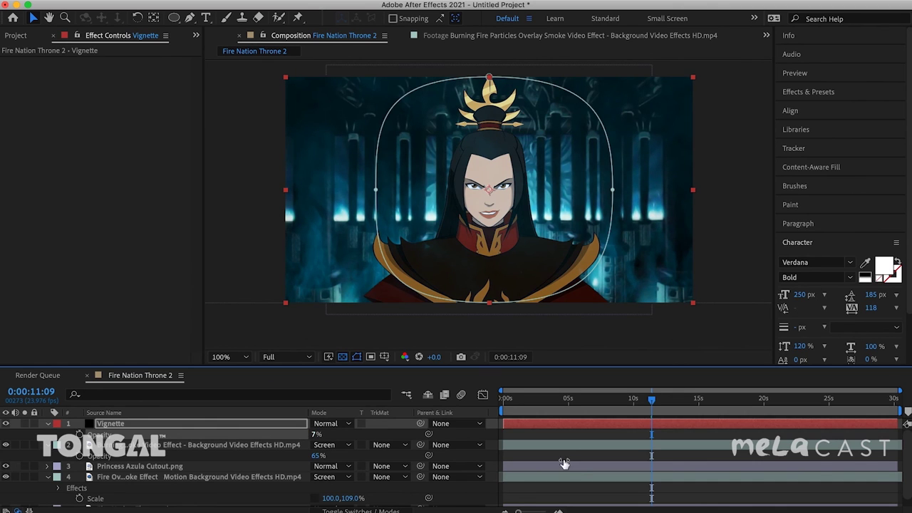
left_click(570, 456)
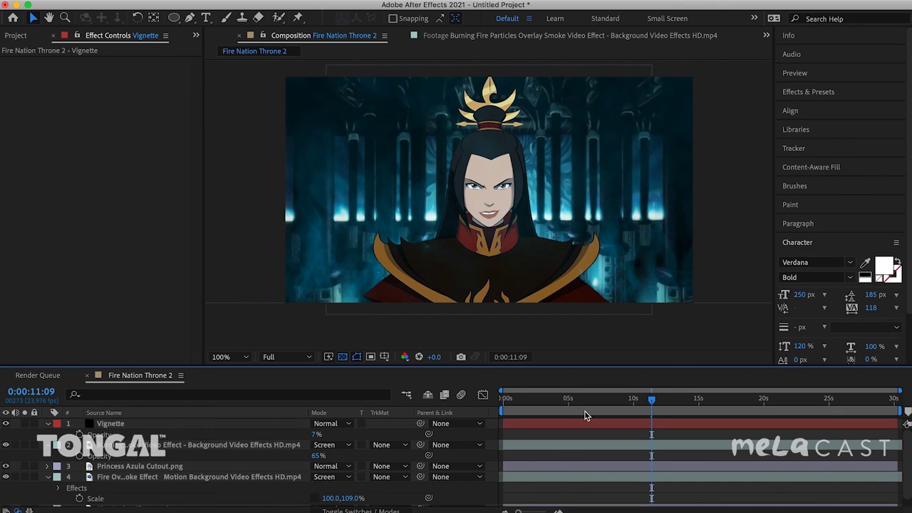
key("space")
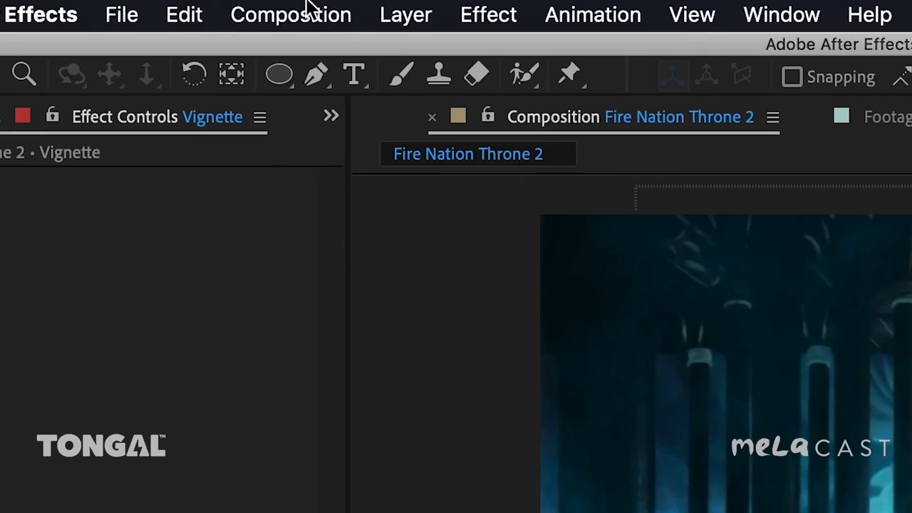
- Add the Fire Nation Throne 2 composition to the render queue and set its QuickTime video codec to Apple ProRes 422
left_click(178, 0)
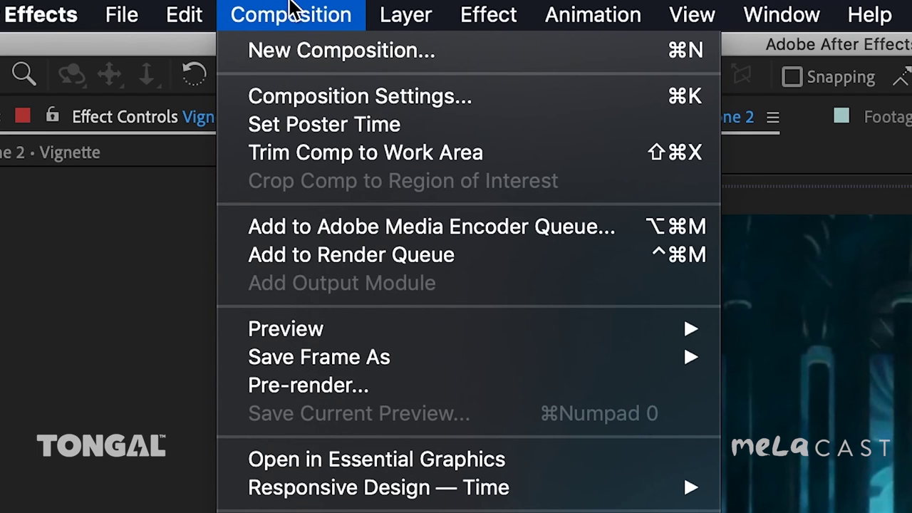
left_click(363, 259)
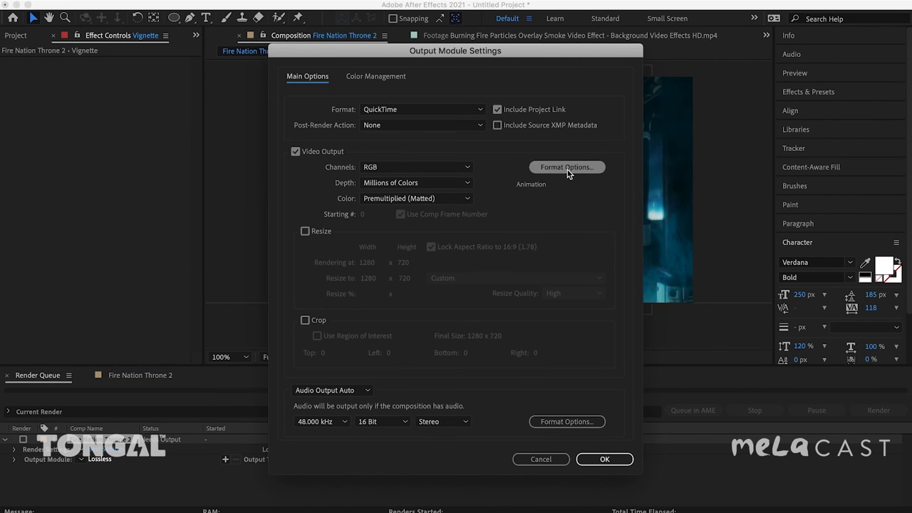
left_click(566, 169)
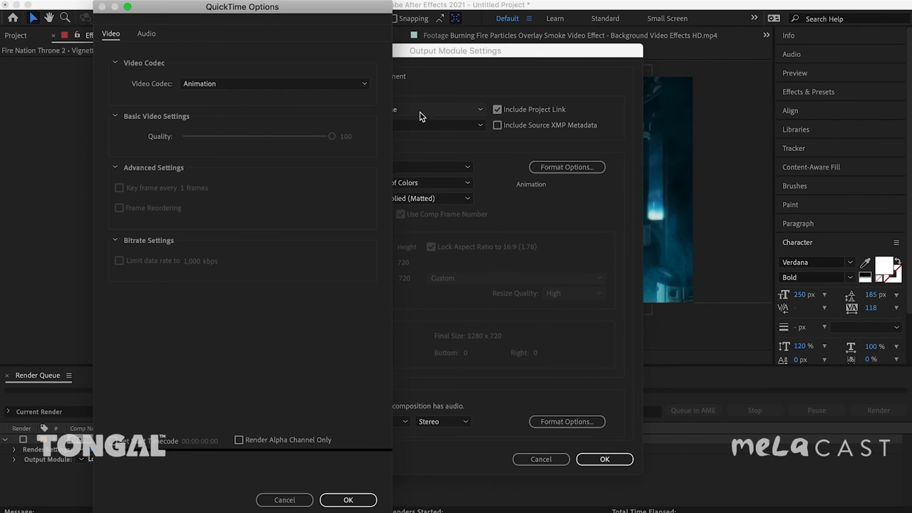
left_click(299, 84)
left_click(271, 109)
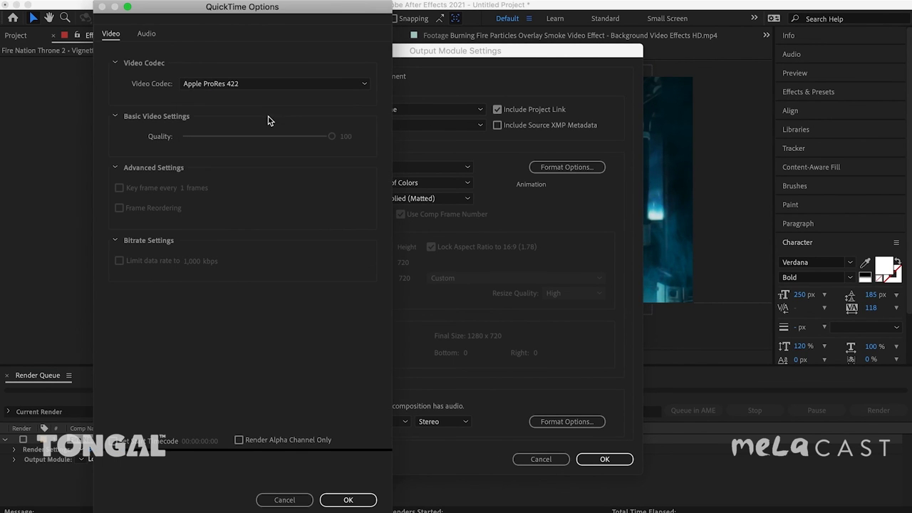
left_click(348, 500)
- Turn audio output off for the render and accept the output module settings
left_click(347, 397)
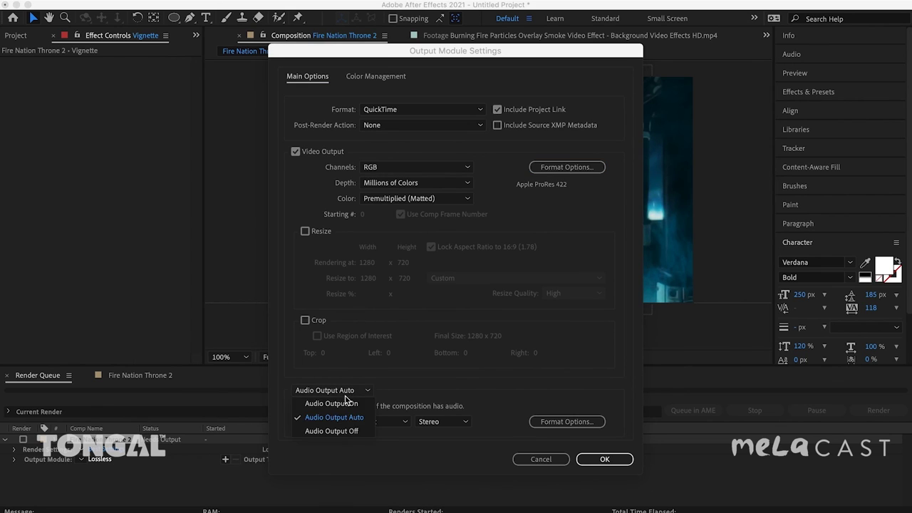
left_click(347, 430)
left_click(589, 463)
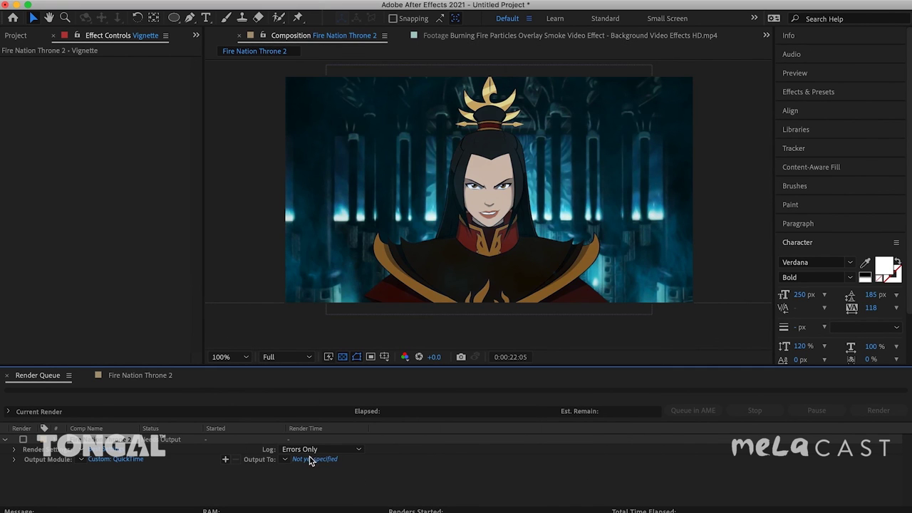
- Set the output file to Azula Cinemagraph.mov in the Melacast Tutorial folder and start the render
left_click(312, 460)
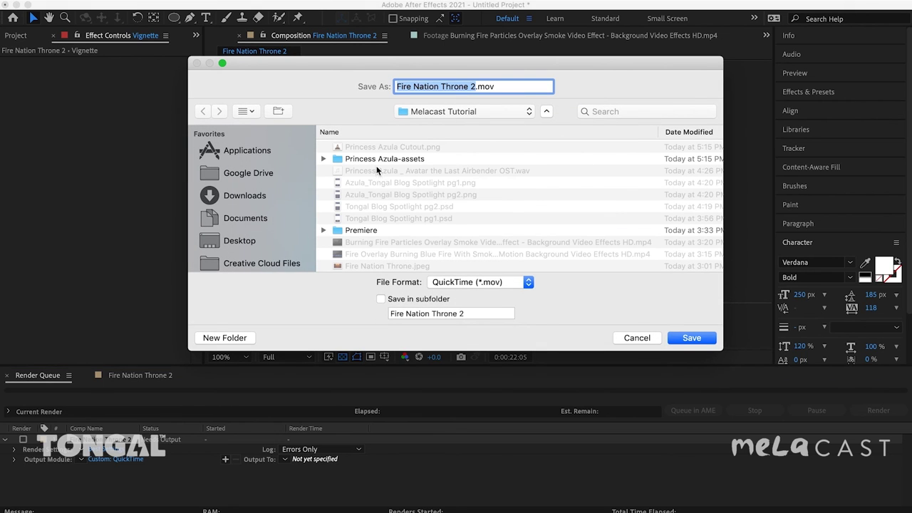
type("Azula Cinemagraph")
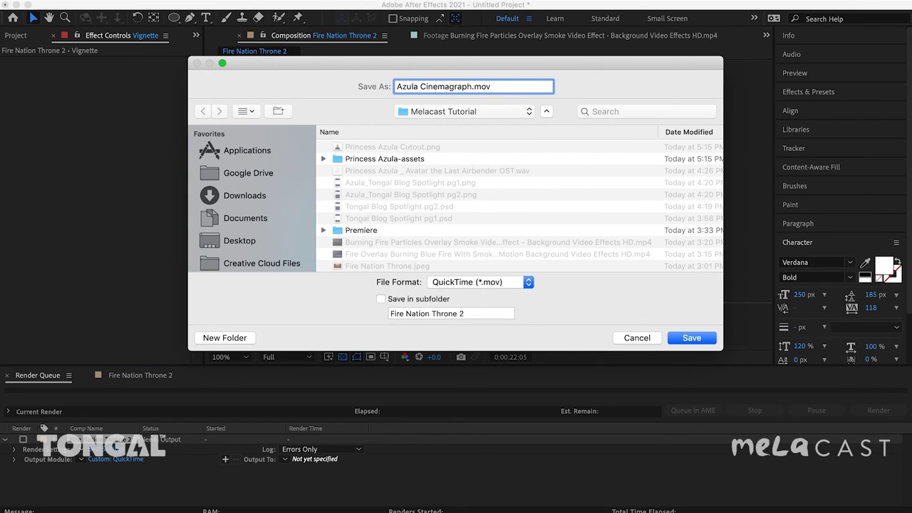
key("Return")
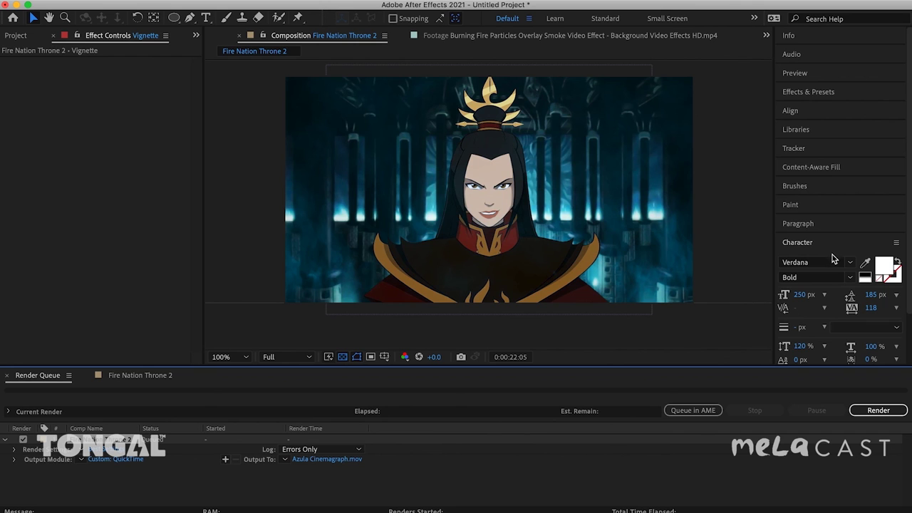
left_click(868, 408)
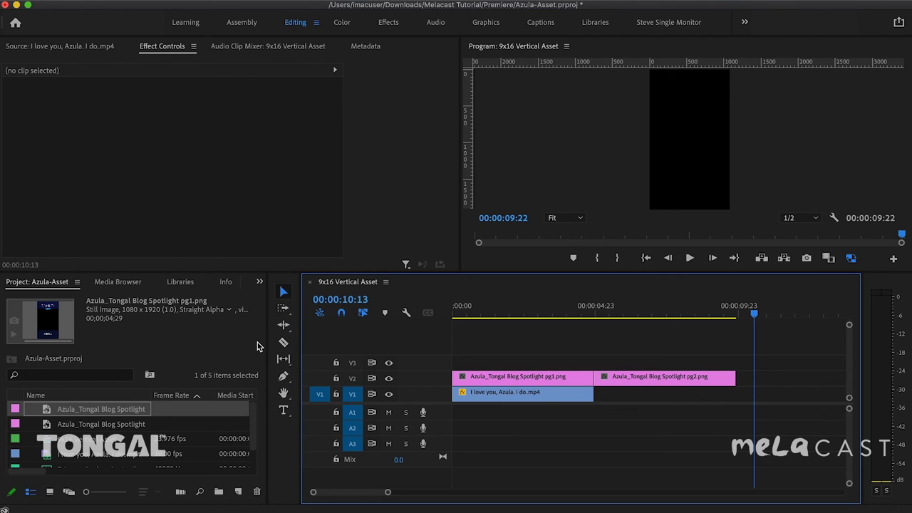
- Switch to Premiere Pro and preview the 9x16 Vertical Asset sequence from its start in an enlarged program monitor
mouse_move(514, 311)
left_mouse_down()
mouse_move(481, 311)
mouse_move(534, 312)
mouse_move(512, 315)
left_mouse_up()
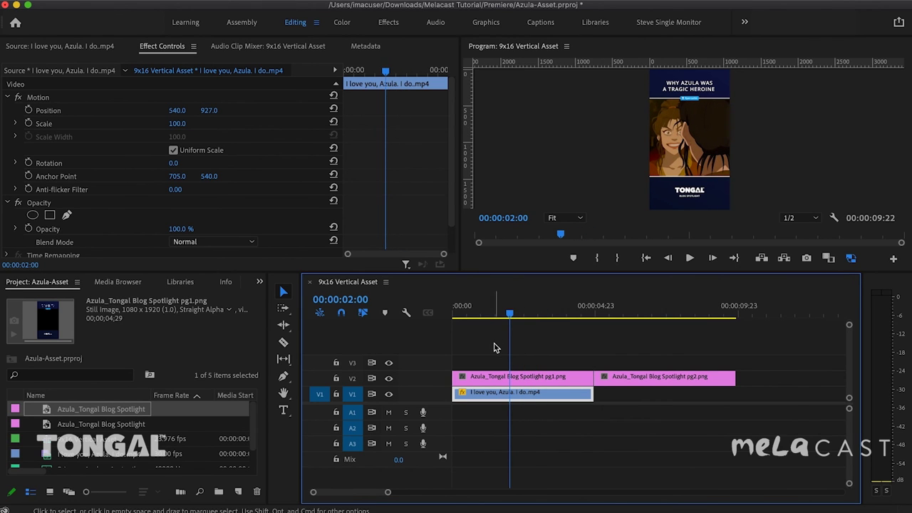
key("space")
left_click_drag(469, 292, 483, 388)
key("Home")
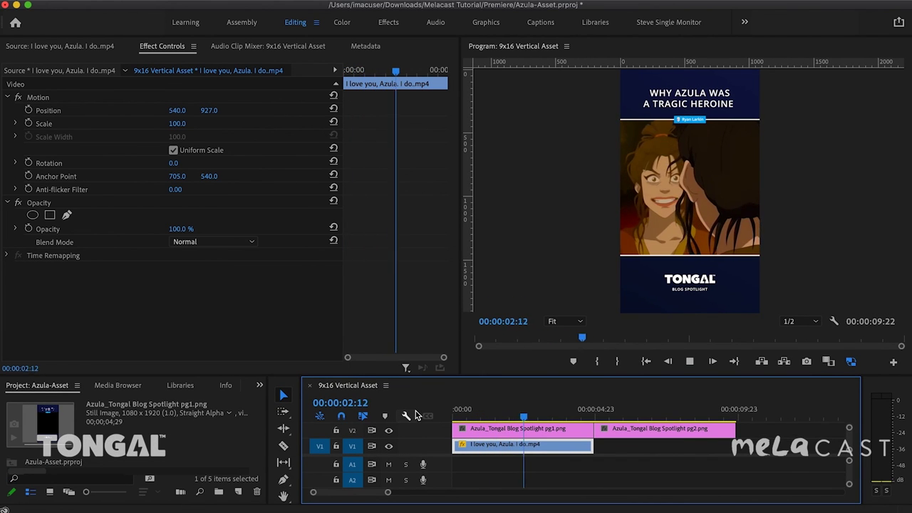
key("space")
- Toggle the V2 track's visibility off and on to compare the title graphic with the clip beneath it
left_click(389, 431)
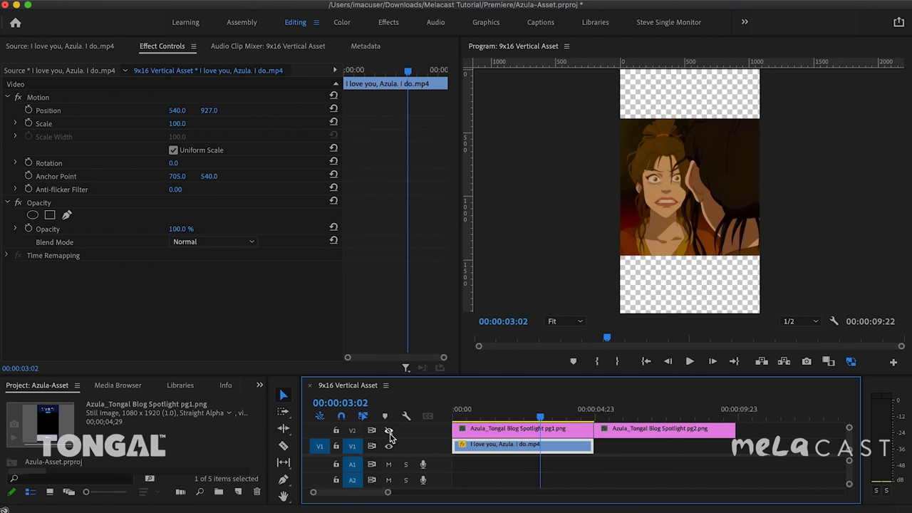
left_click(389, 431)
left_click(389, 431)
left_click(389, 431)
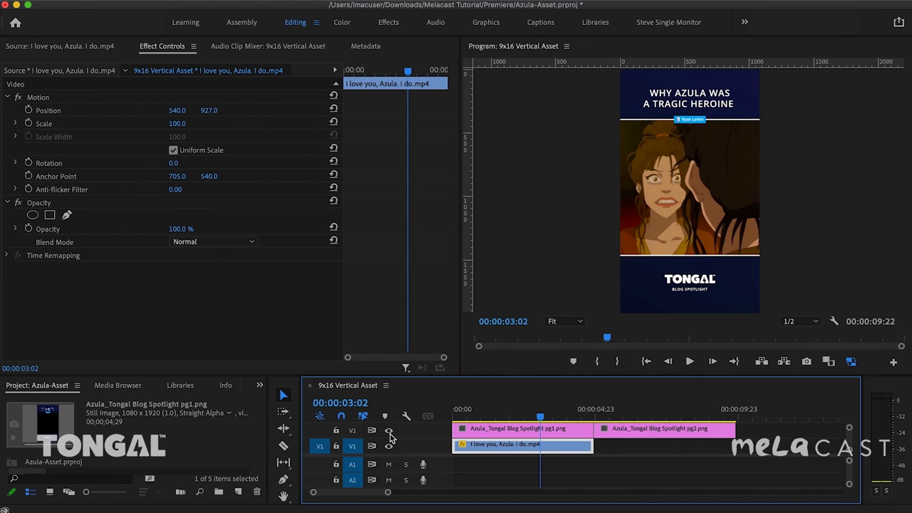
- Move the playhead to 00:00:07:08 over the second page graphic and import Azula Cinemagraph.mov into the project
left_click_drag(540, 416, 664, 407)
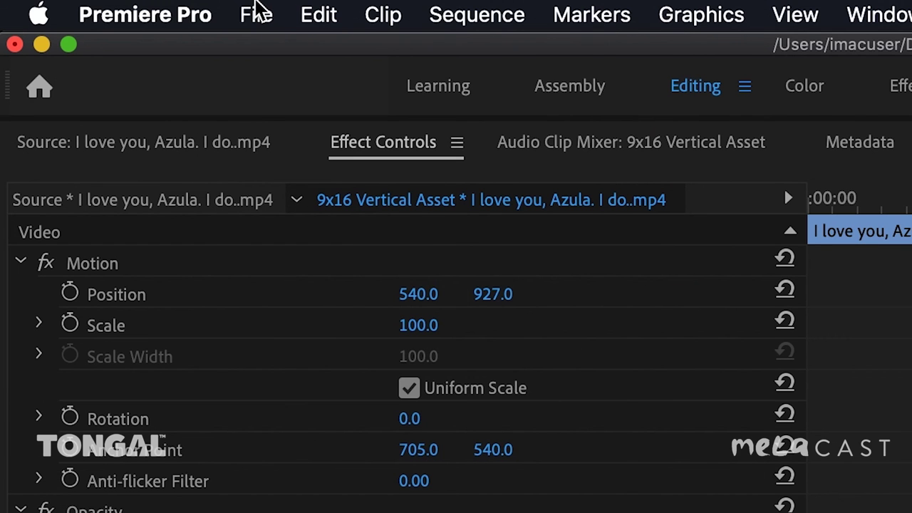
left_click(109, 0)
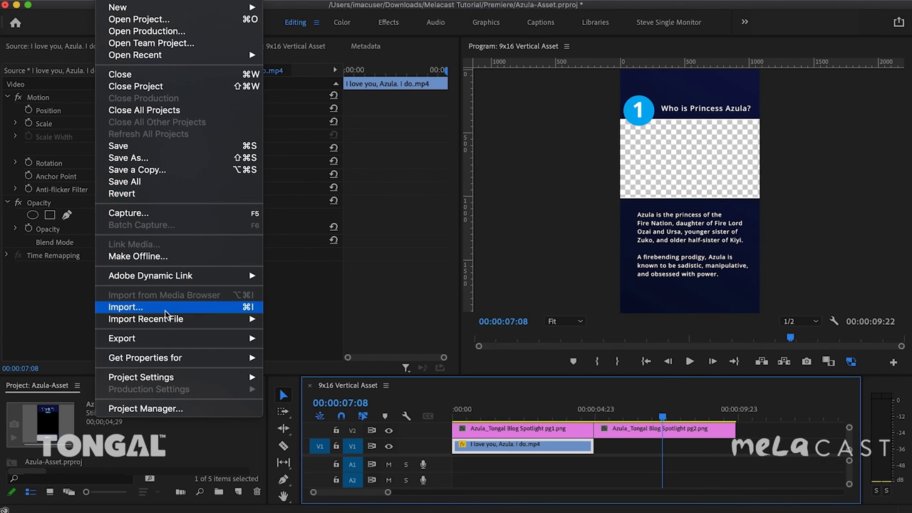
left_click(136, 305)
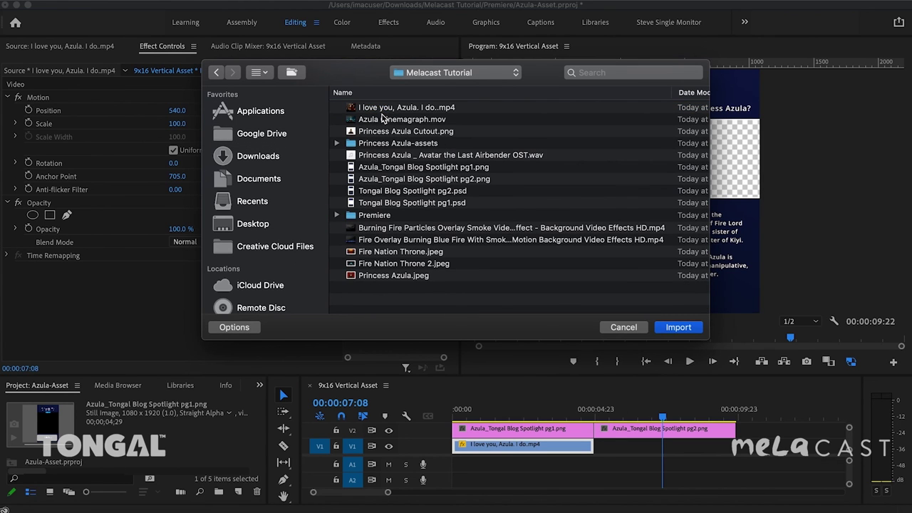
double_click(383, 122)
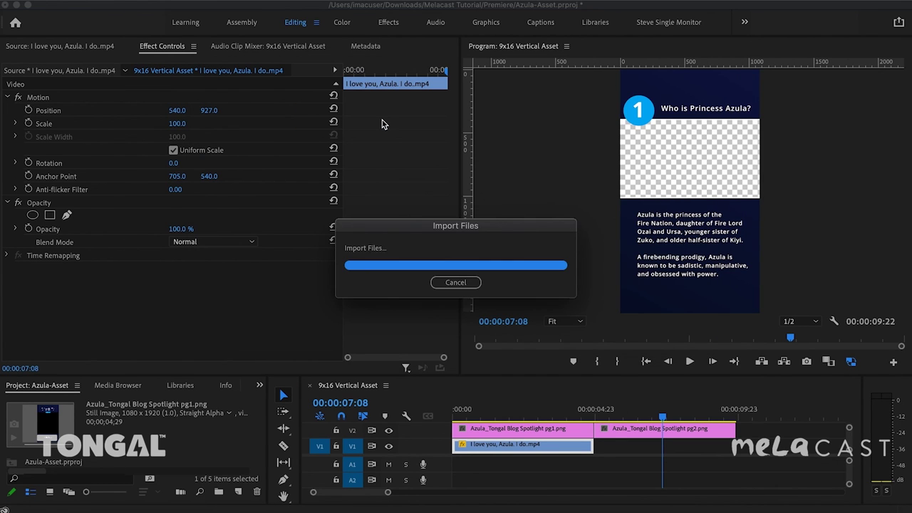
- Place Azula Cinemagraph.mov on V1 beneath the second page graphic, cut it at the graphic's end, and delete the excess
left_click_drag(280, 367, 250, 261)
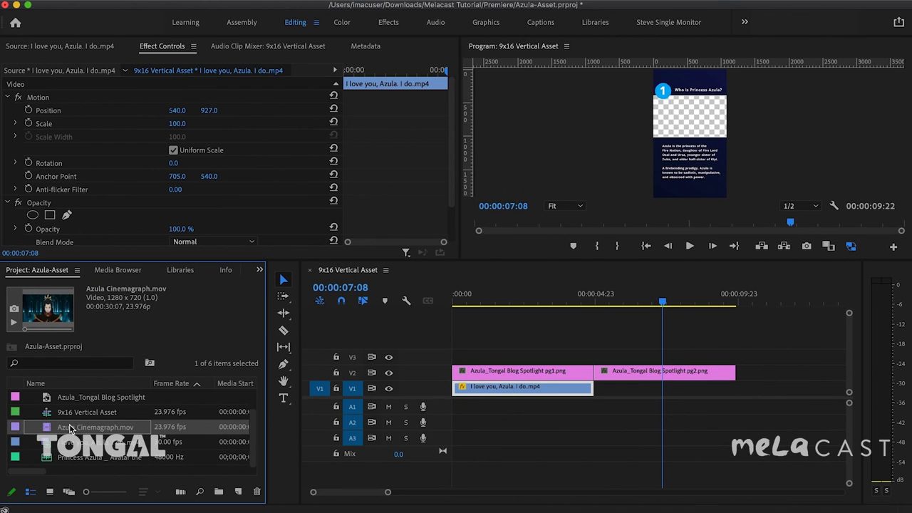
left_click_drag(69, 430, 607, 396)
left_click(735, 389, "super")
left_click(757, 389)
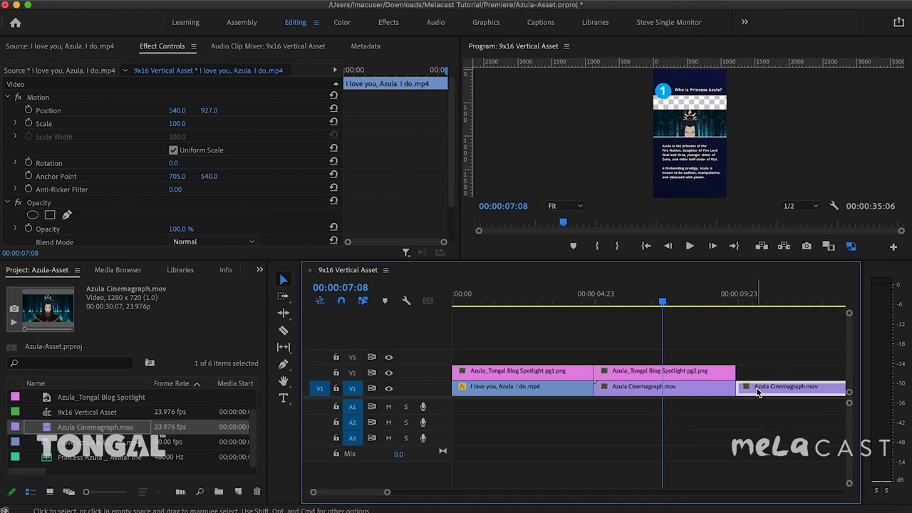
key("Delete")
- Set the Azula Cinemagraph clip's scale to 90 and vertical position to 690, and play the sequence from the start
left_click(695, 388)
left_click_drag(208, 110, 139, 110)
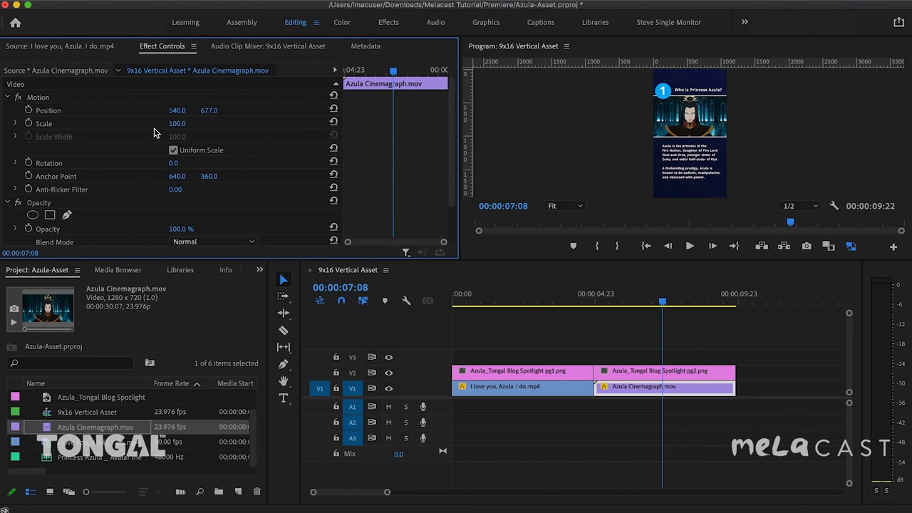
left_click_drag(470, 259, 471, 454)
left_click_drag(177, 123, 169, 123)
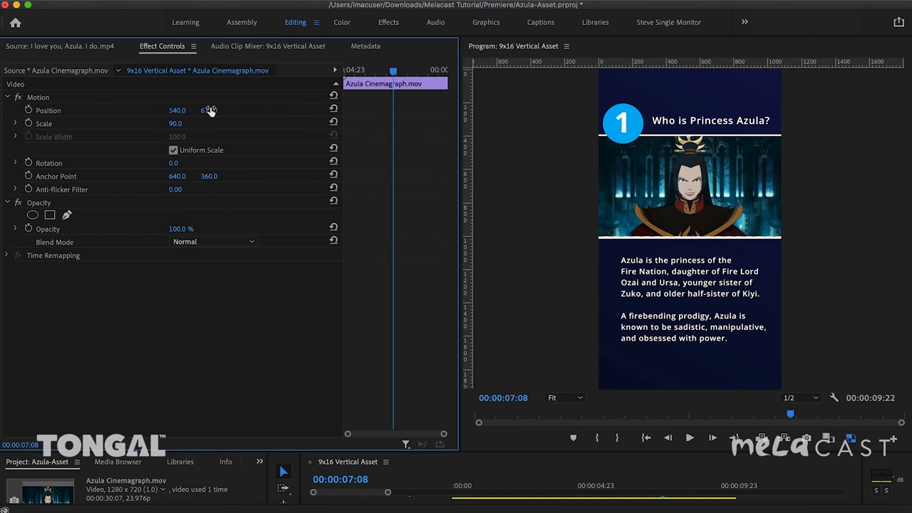
left_click_drag(209, 111, 218, 110)
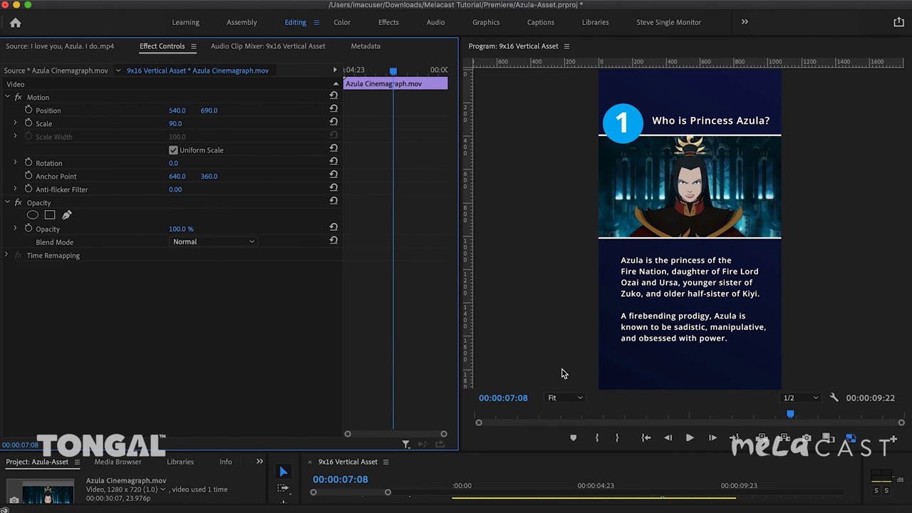
key("Home")
key("space")
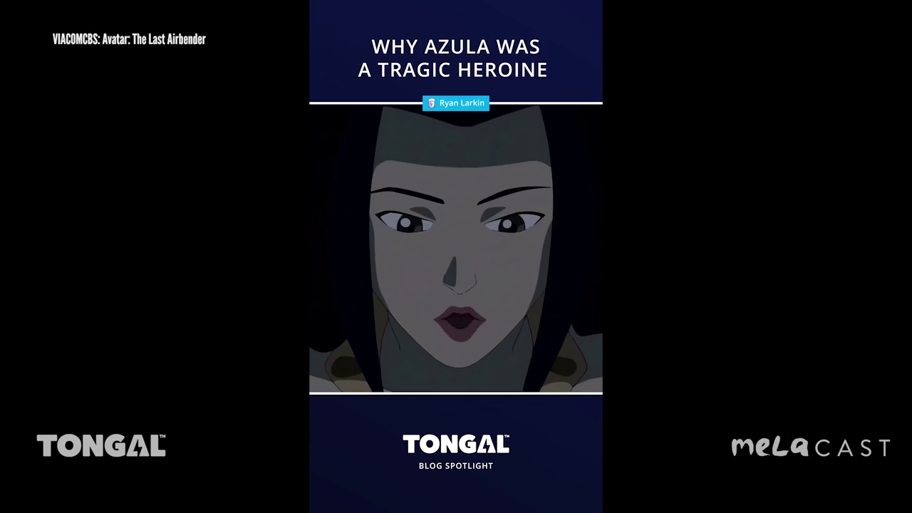